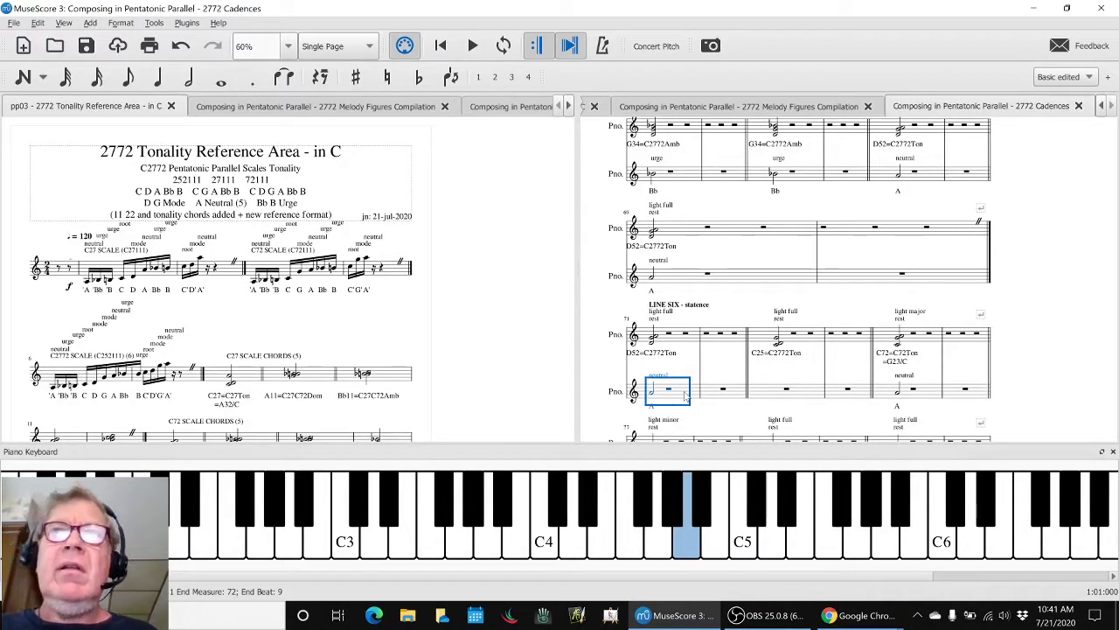
Step: Play the 2772 Cadences score to its end, stop it, and jump back to the opening bar
{"action": "key", "text": "space"}
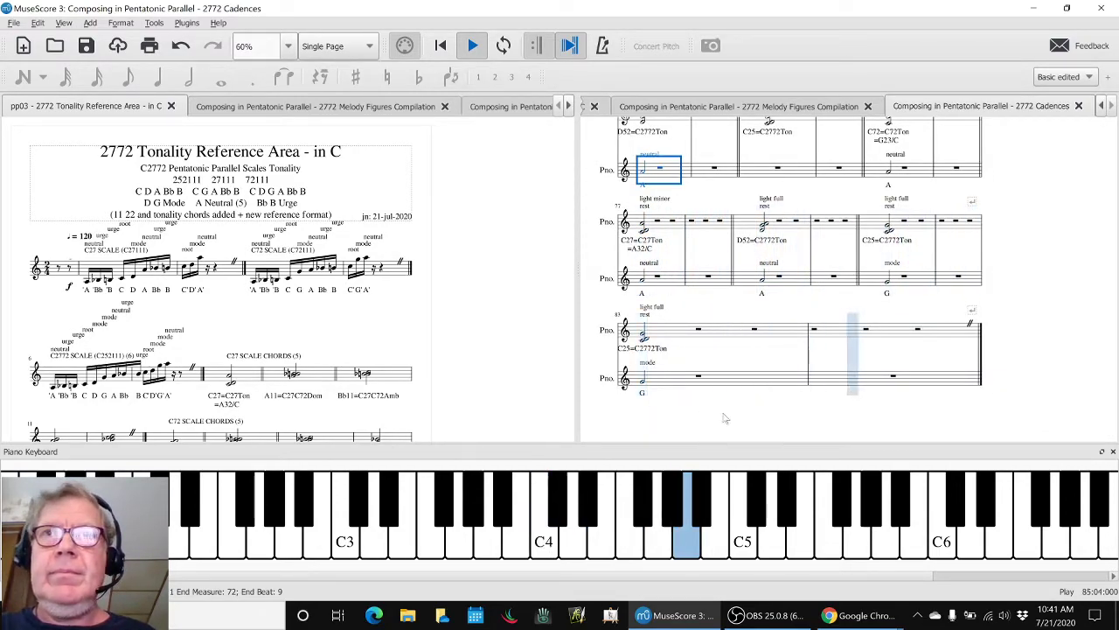
{"action": "key", "text": "space"}
{"action": "key", "text": "Escape"}
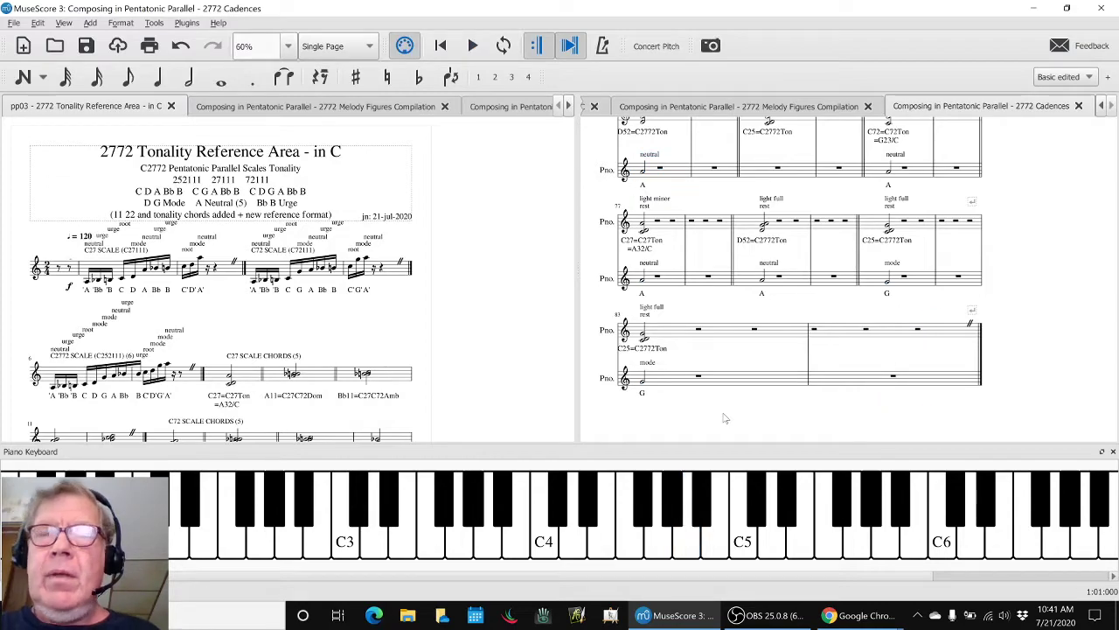
{"action": "key", "text": "ctrl+Home"}
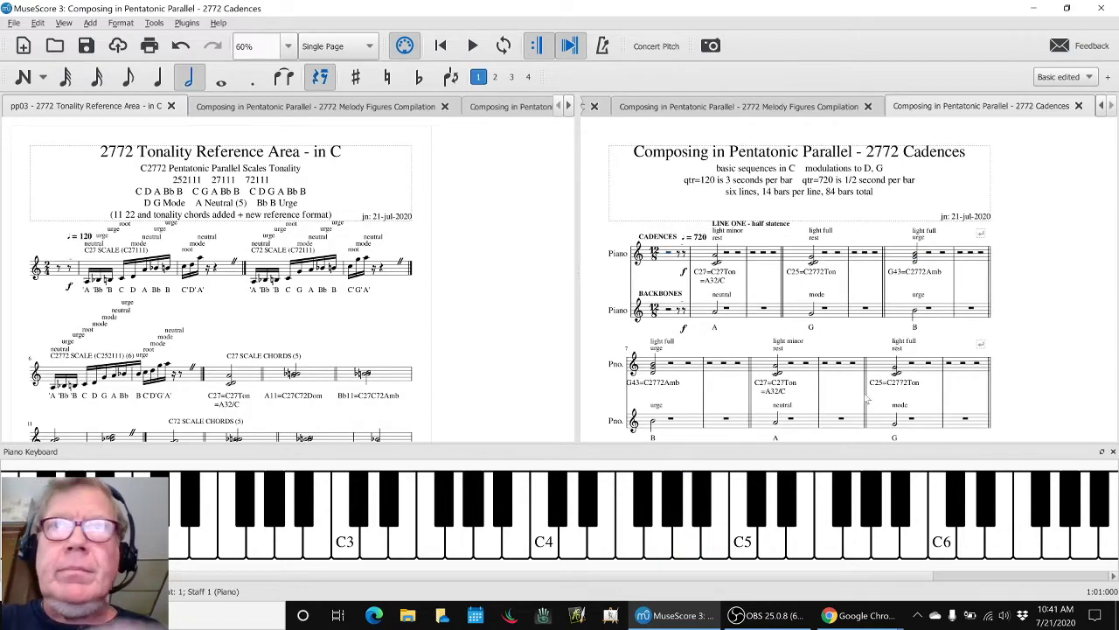
{"action": "key", "text": "Escape"}
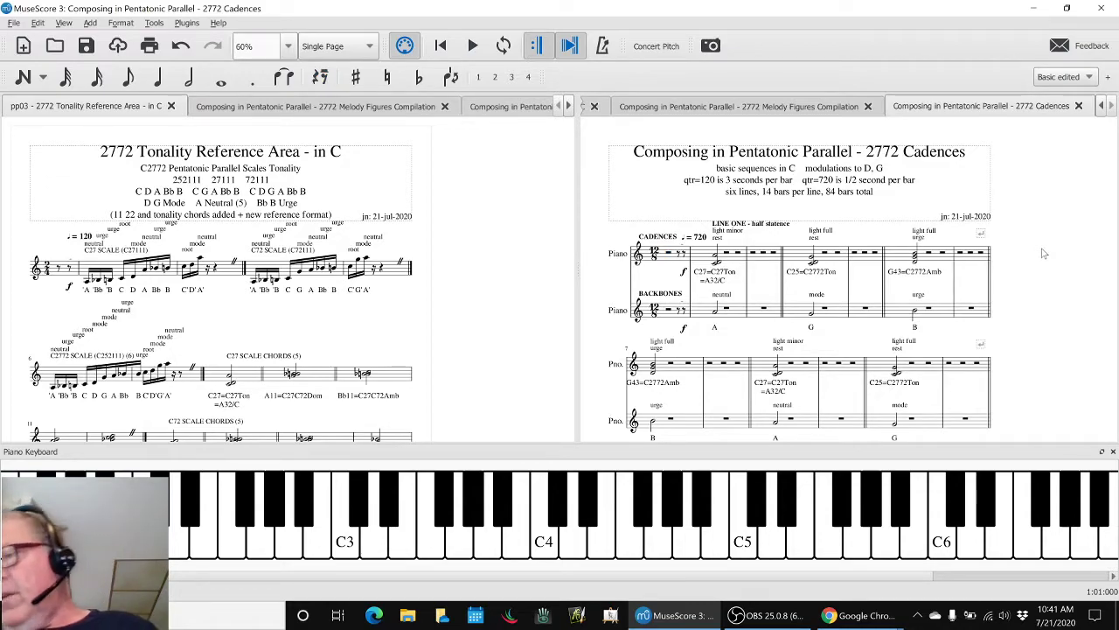
{"action": "key", "text": "alt+Tab"}
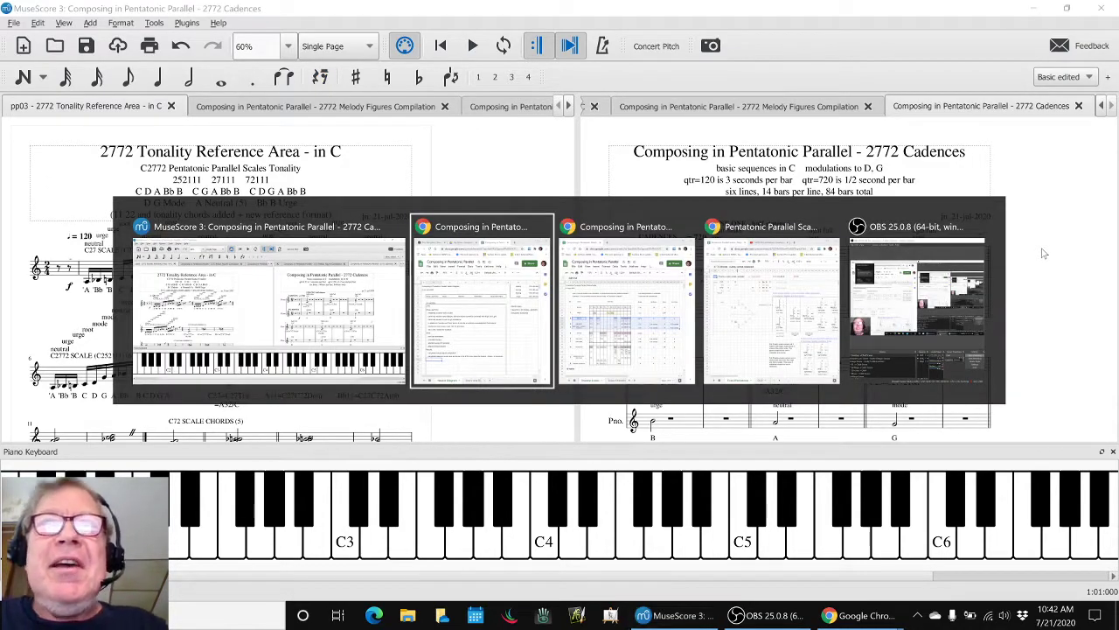
{"action": "key", "text": "alt+Tab"}
{"action": "key", "text": "alt+Tab"}
{"action": "key", "text": "alt+Tab"}
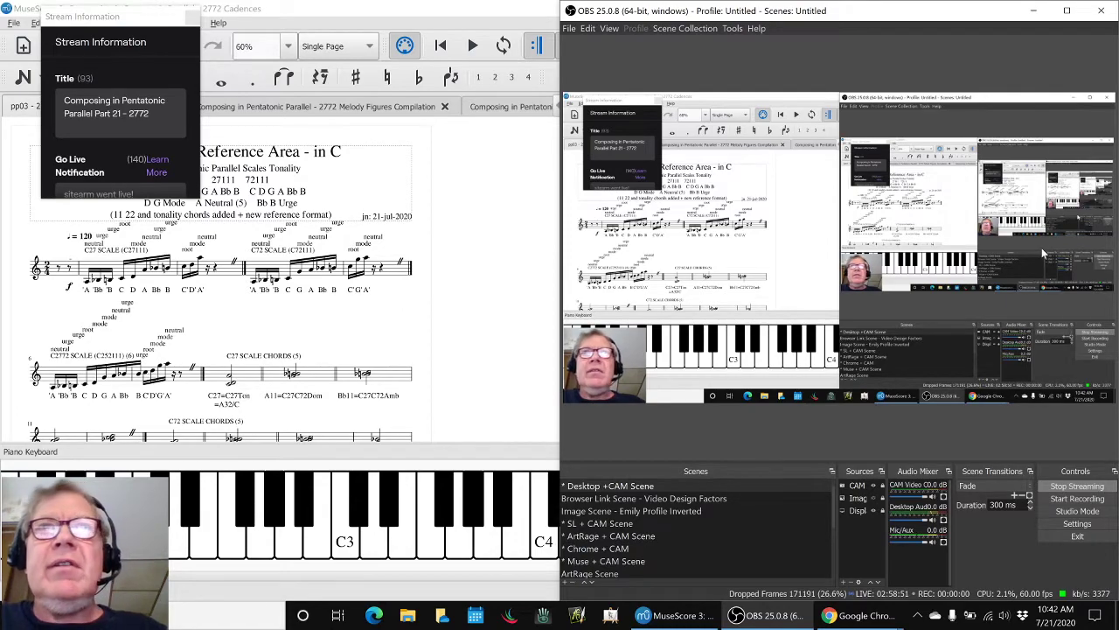
{"action": "left_click", "coordinate": [777, 617]}
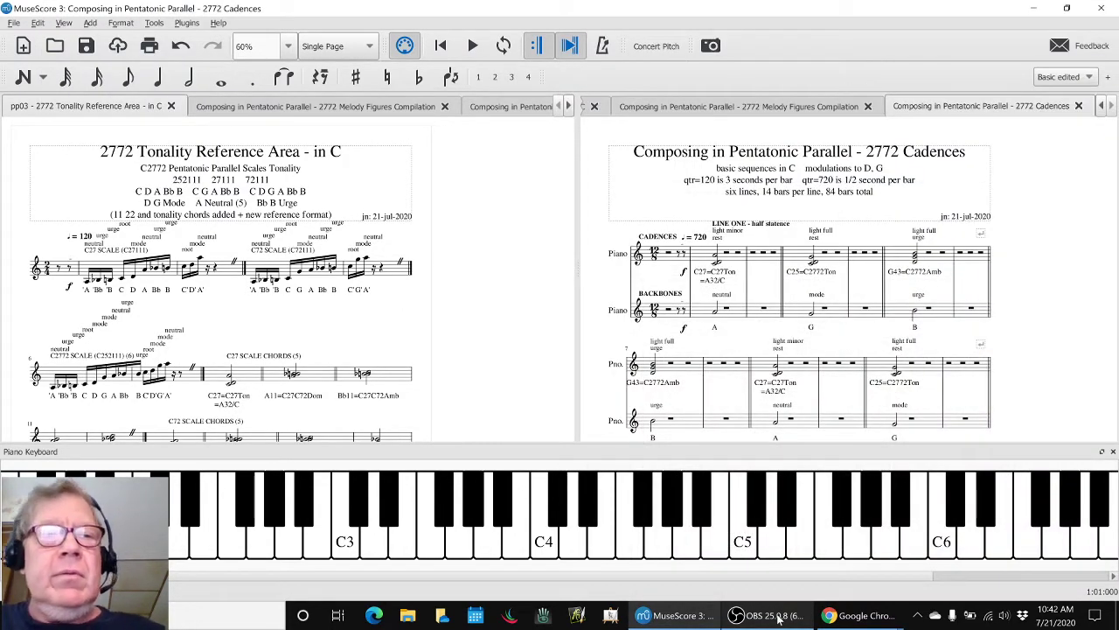
Step: In the pentatonic notes sheet, read the entries in B10, B11, B16, B18 and B19
{"action": "key", "text": "alt+Tab"}
{"action": "key", "text": "alt+Tab"}
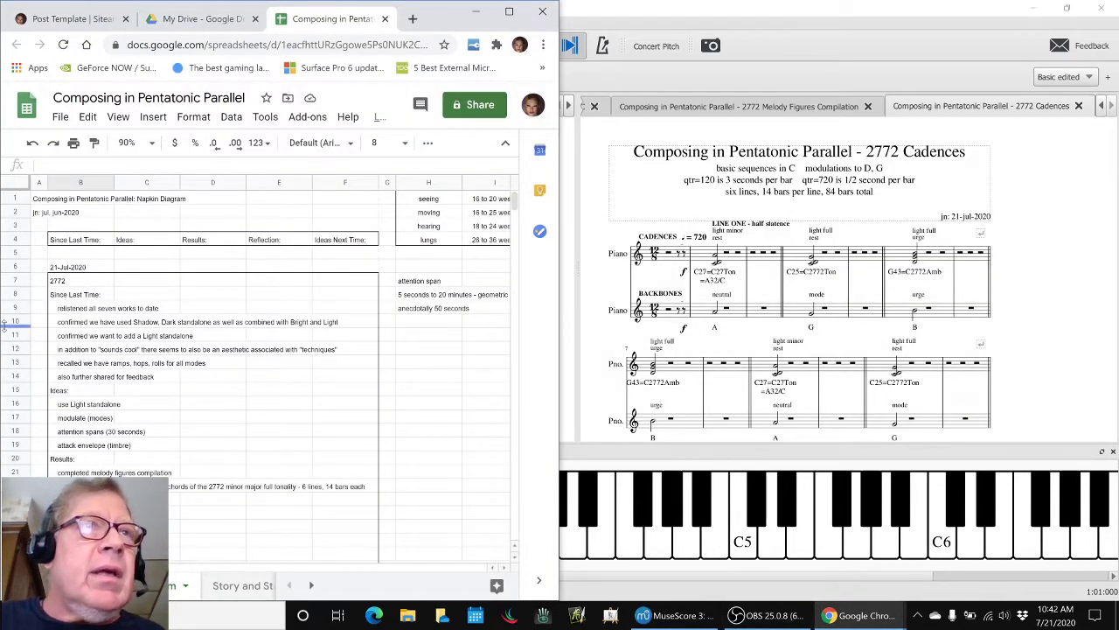
{"action": "left_click", "coordinate": [65, 325]}
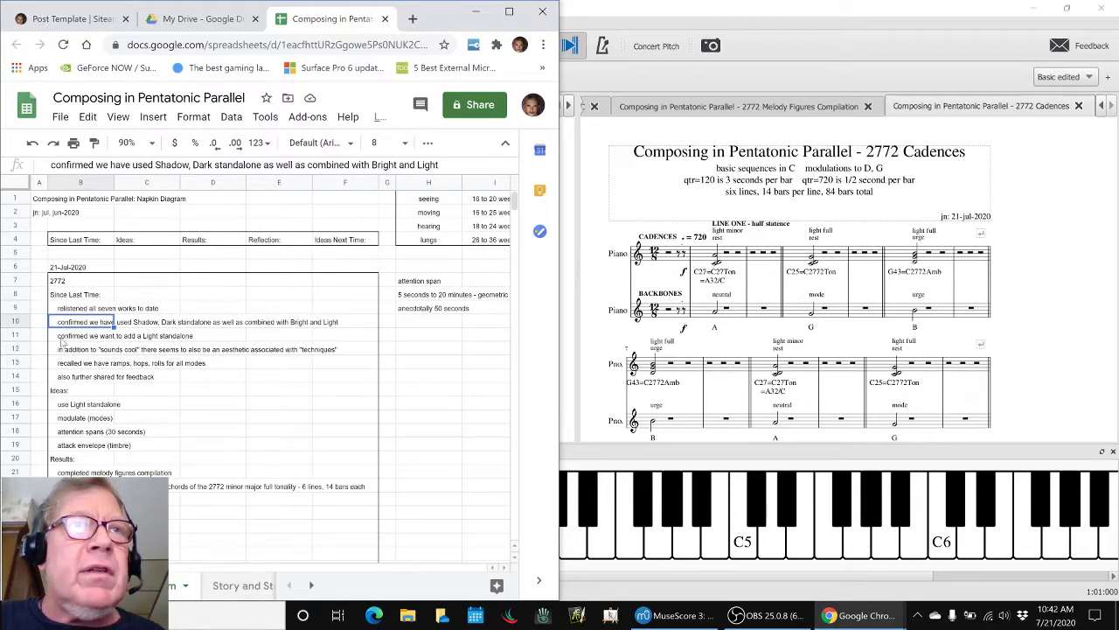
{"action": "left_click", "coordinate": [64, 339]}
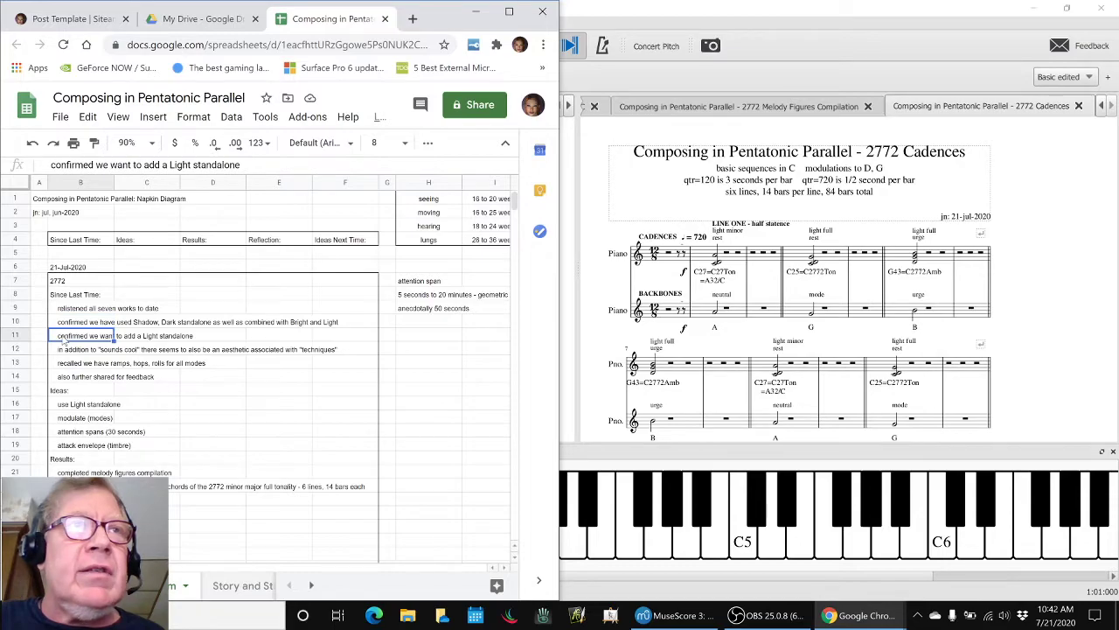
{"action": "left_click", "coordinate": [75, 406]}
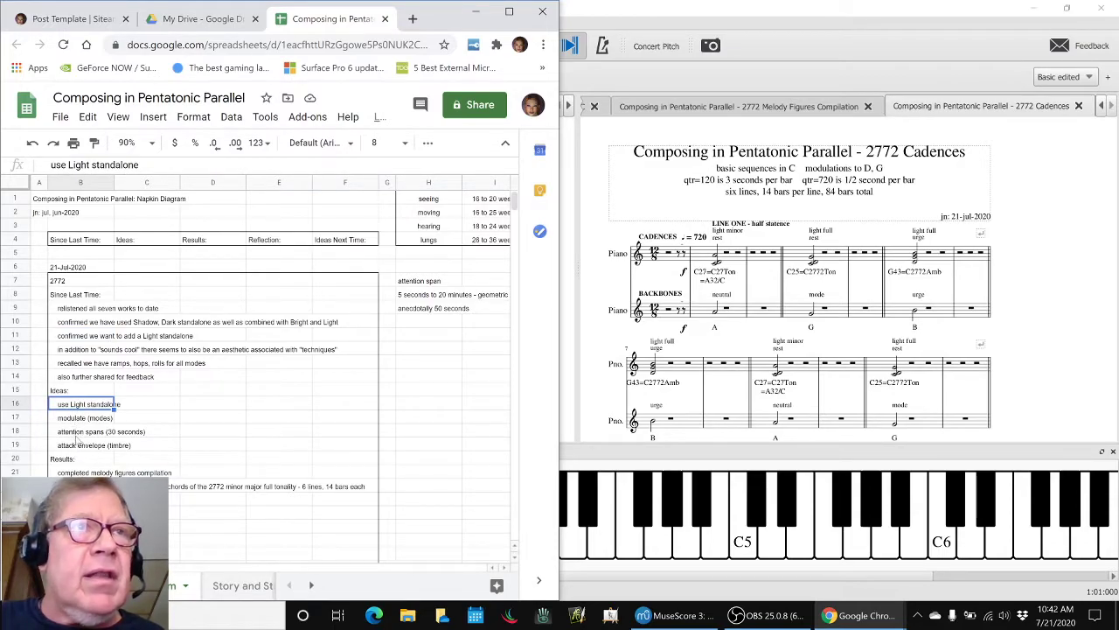
{"action": "left_click", "coordinate": [78, 434]}
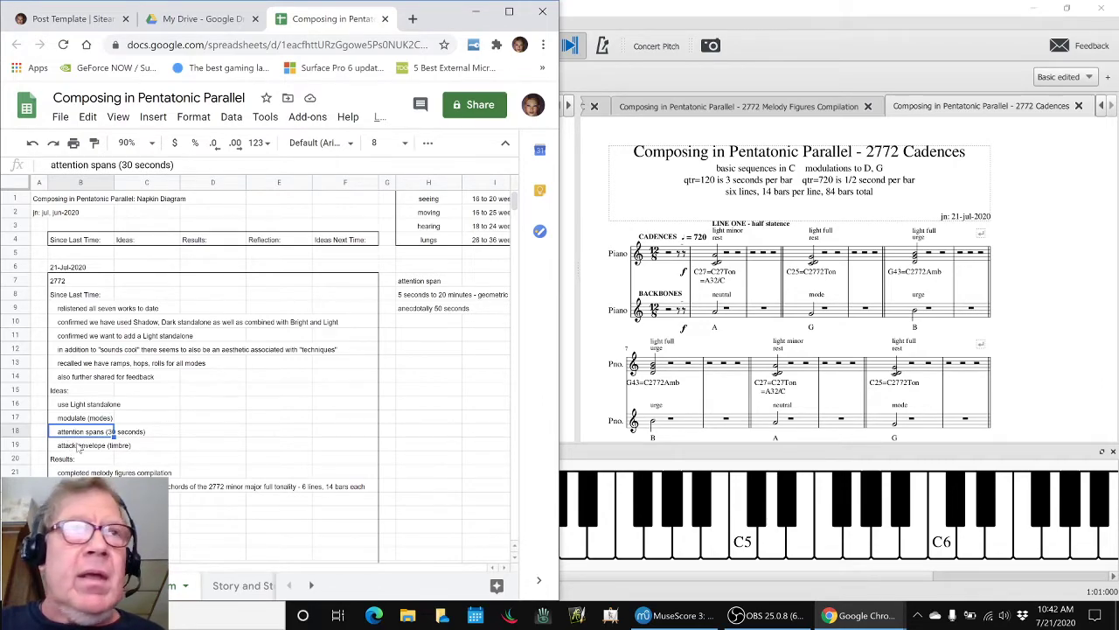
{"action": "left_click", "coordinate": [80, 448]}
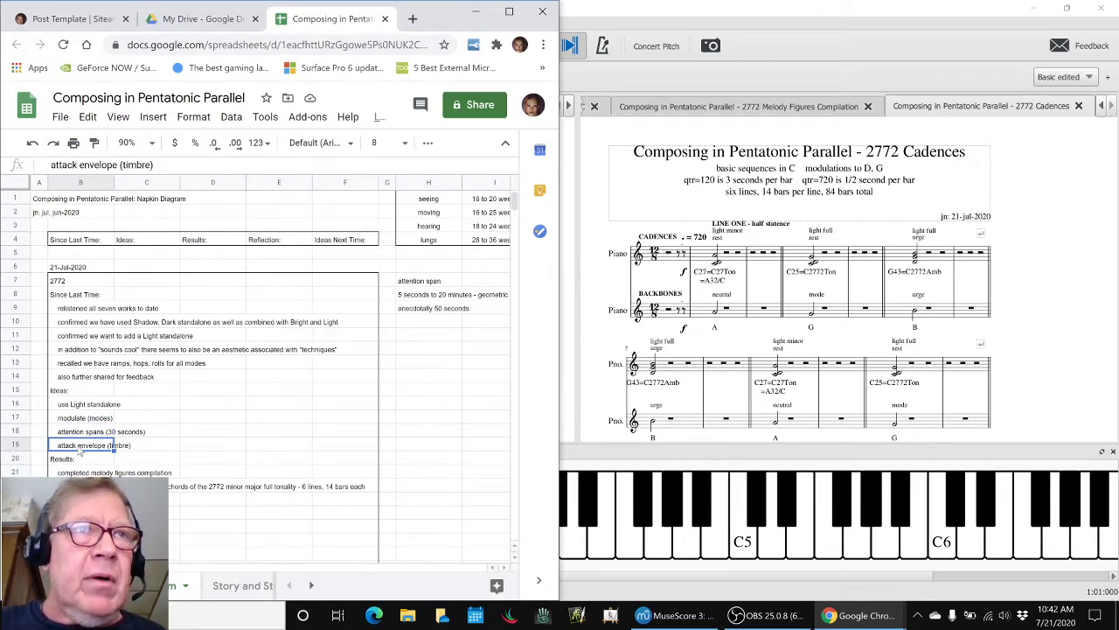
Step: Read the attention span notes in H8 and H9, including the anecdotal 50 seconds
{"action": "key", "text": "Up"}
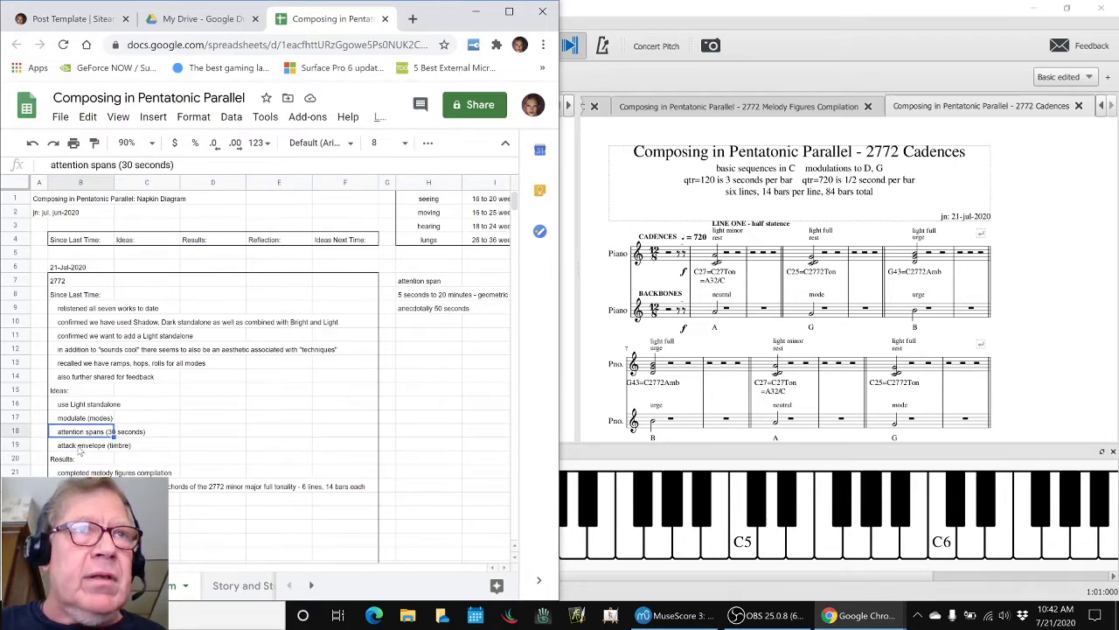
{"action": "left_click", "coordinate": [424, 298]}
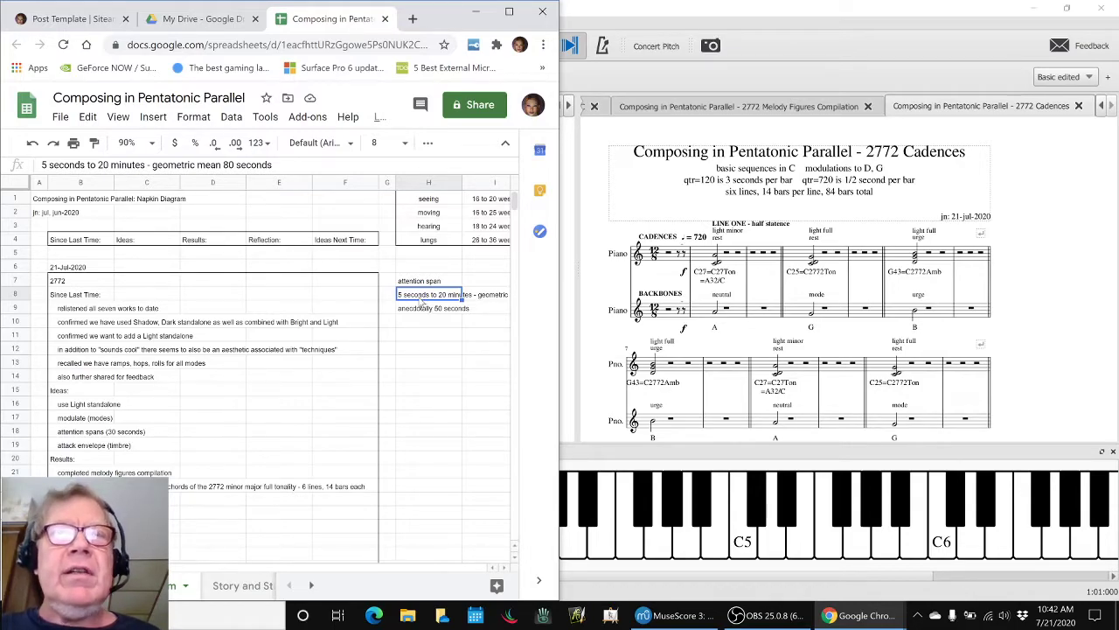
{"action": "left_click", "coordinate": [417, 311]}
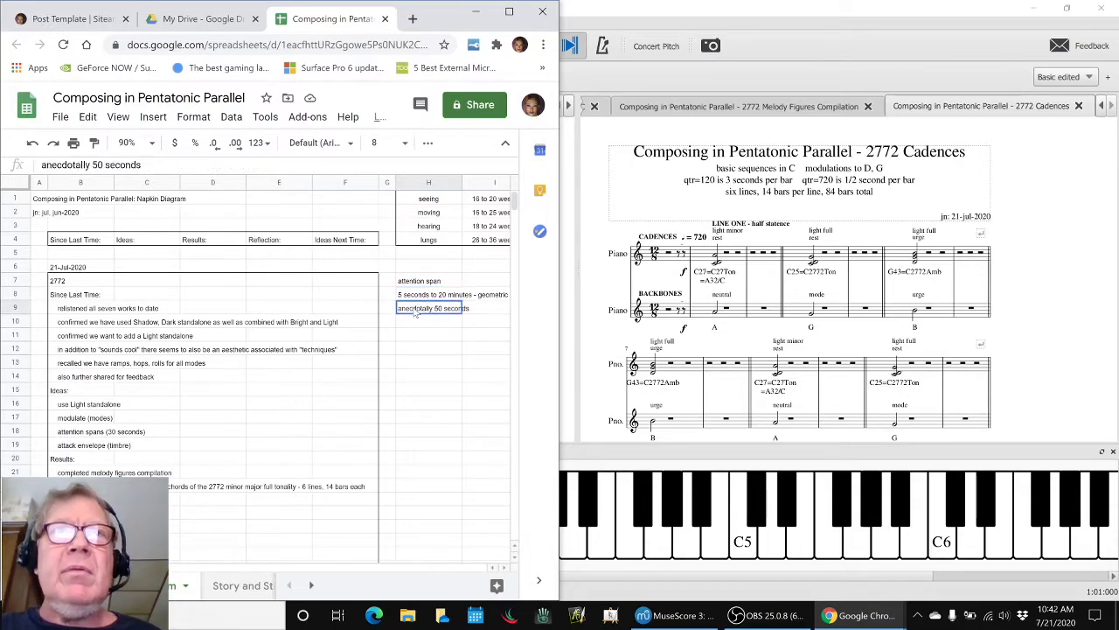
{"action": "key", "text": "alt+Tab"}
{"action": "key", "text": "Tab"}
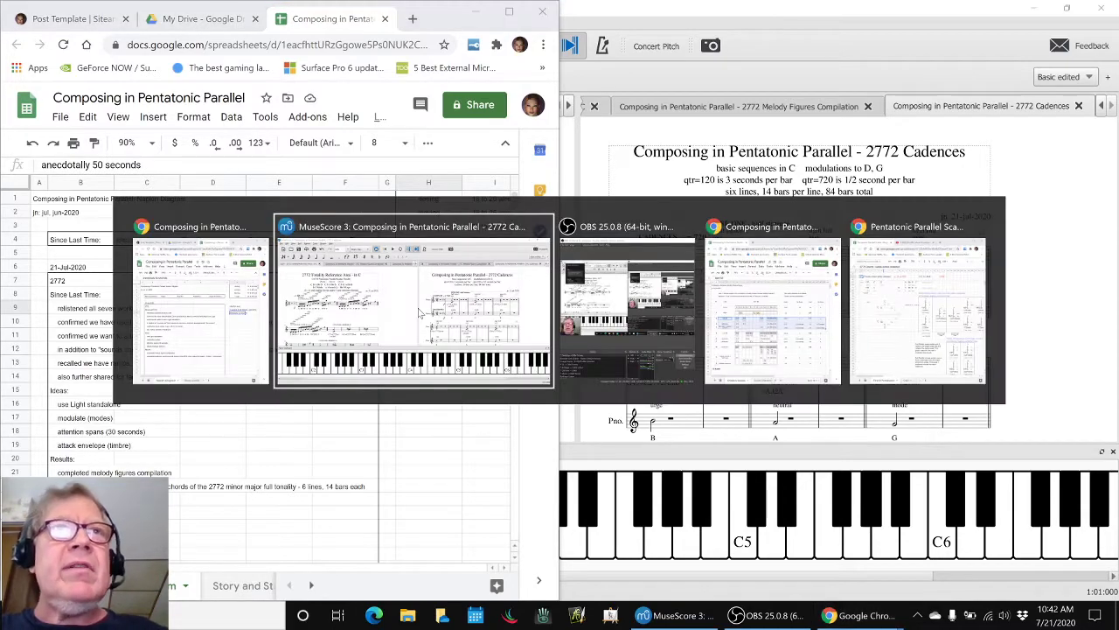
{"action": "key", "text": "Tab"}
{"action": "key", "text": "Tab"}
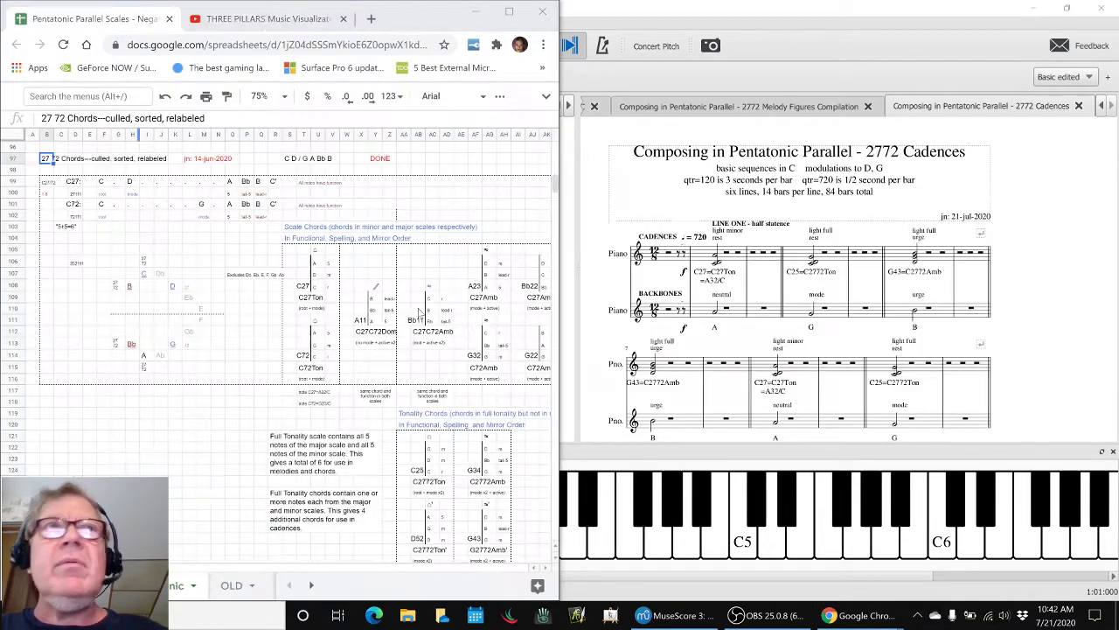
{"action": "left_click", "coordinate": [265, 21]}
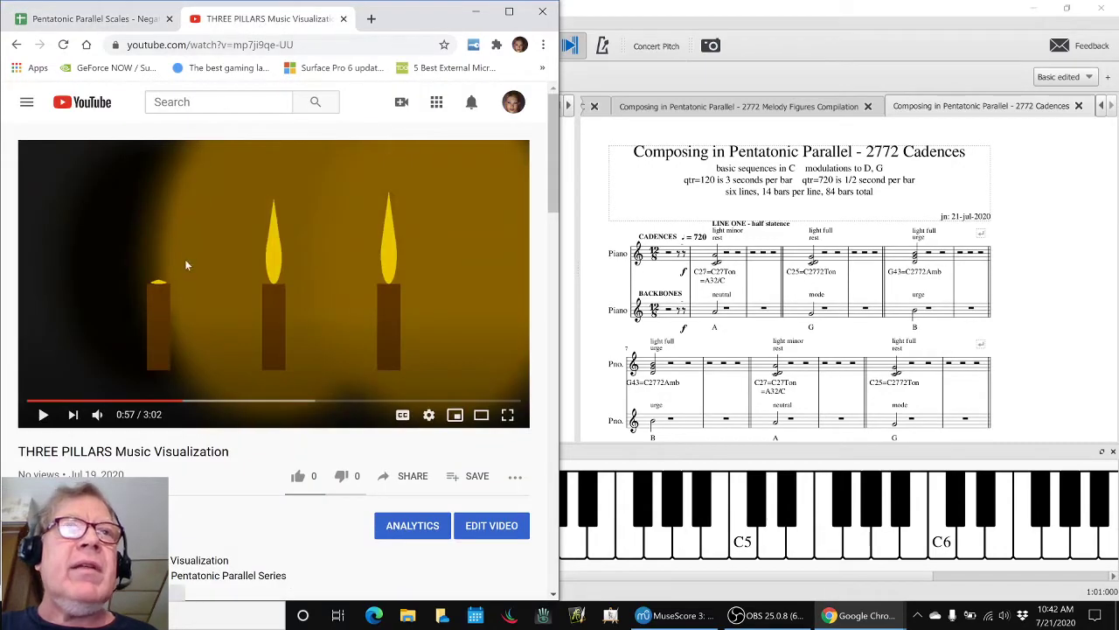
{"action": "left_click", "coordinate": [42, 417]}
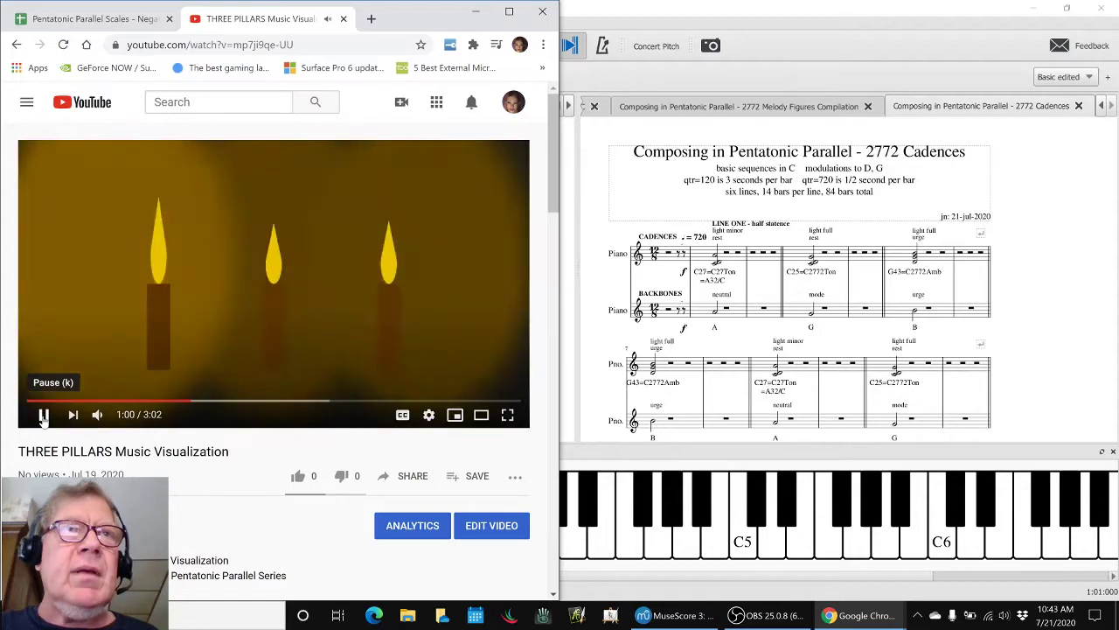
{"action": "left_click", "coordinate": [43, 417]}
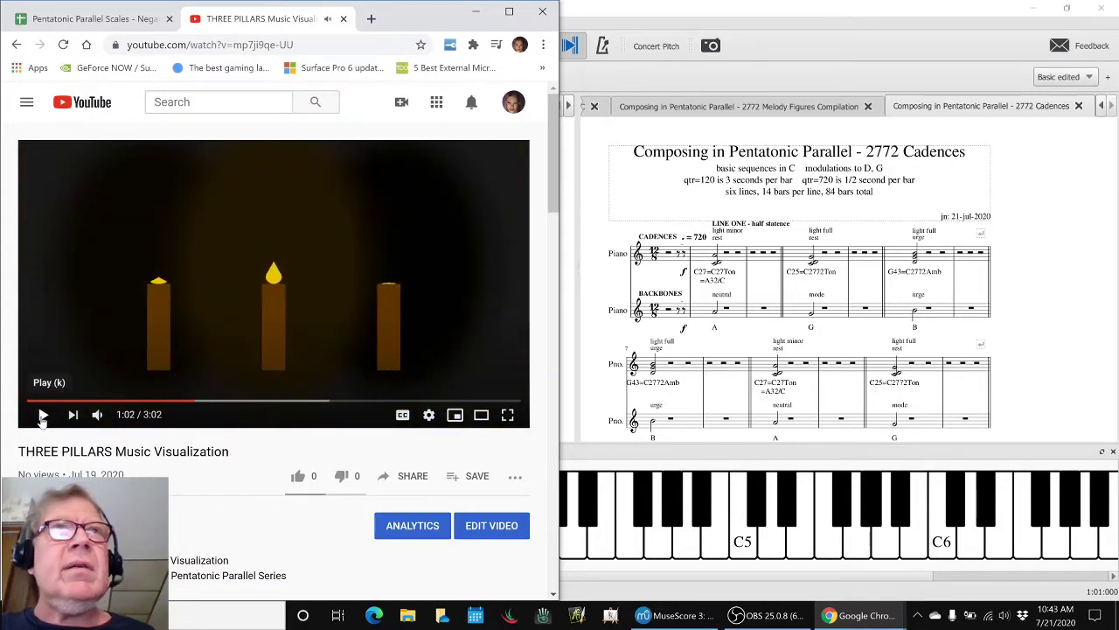
{"action": "key", "text": "alt+Tab"}
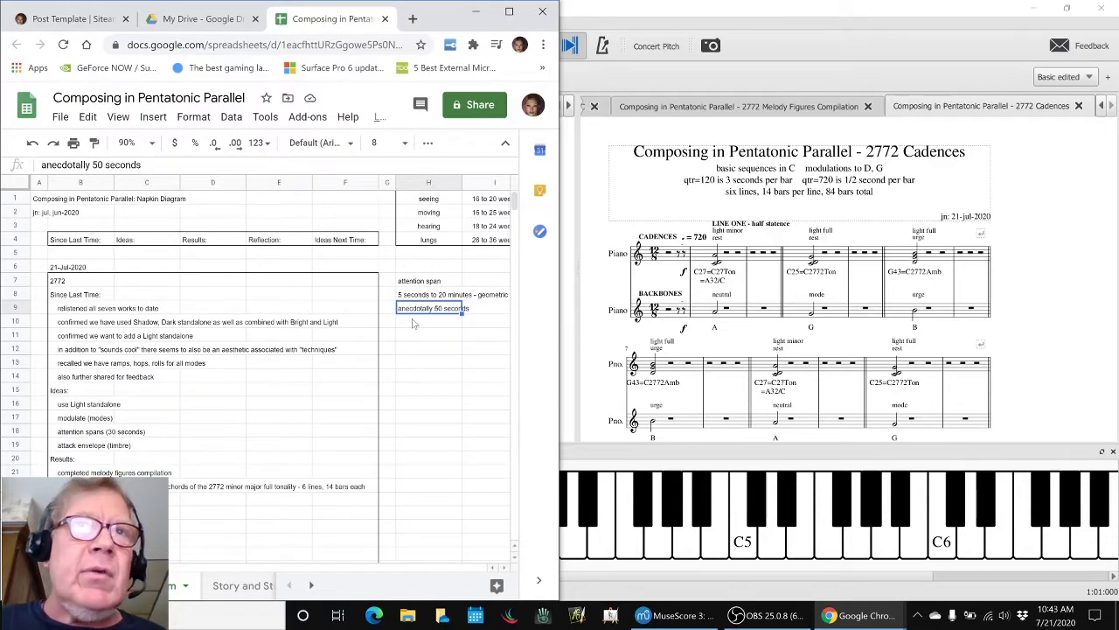
Step: Review the attention span figures in columns H–K, including the 80-second geometric mean
{"action": "key", "text": "Right"}
{"action": "key", "text": "Right"}
{"action": "key", "text": "Up"}
{"action": "key", "text": "Left"}
{"action": "key", "text": "Left"}
{"action": "key", "text": "Left"}
{"action": "key", "text": "Left"}
{"action": "key", "text": "Down"}
{"action": "key", "text": "Right"}
{"action": "key", "text": "Right"}
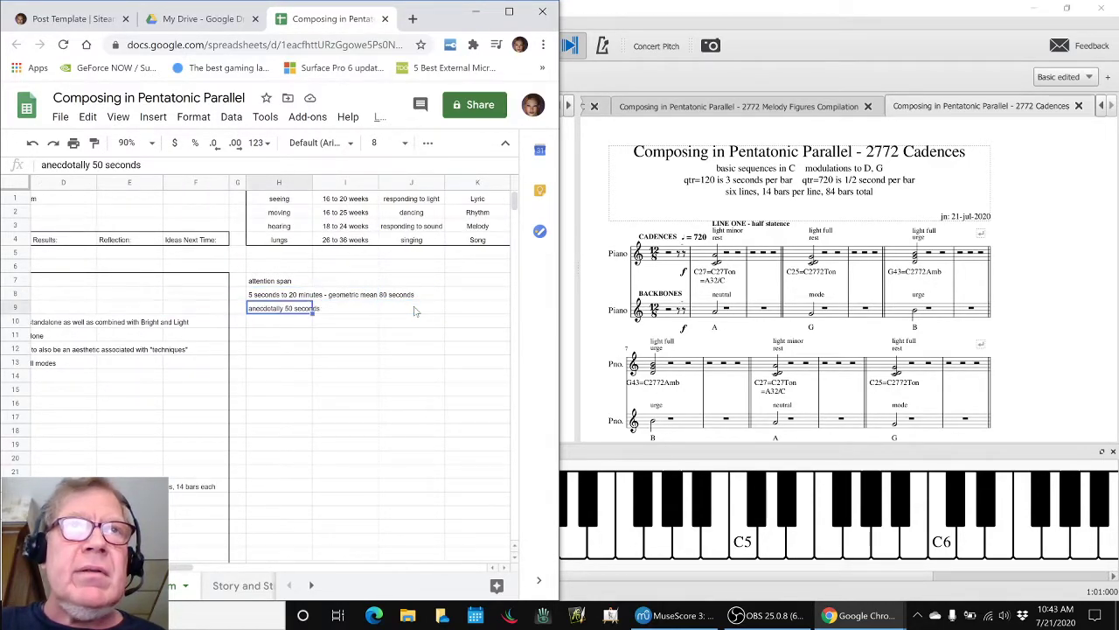
{"action": "key", "text": "Up"}
{"action": "key", "text": "Right"}
{"action": "key", "text": "Left"}
{"action": "key", "text": "Left"}
{"action": "key", "text": "Right"}
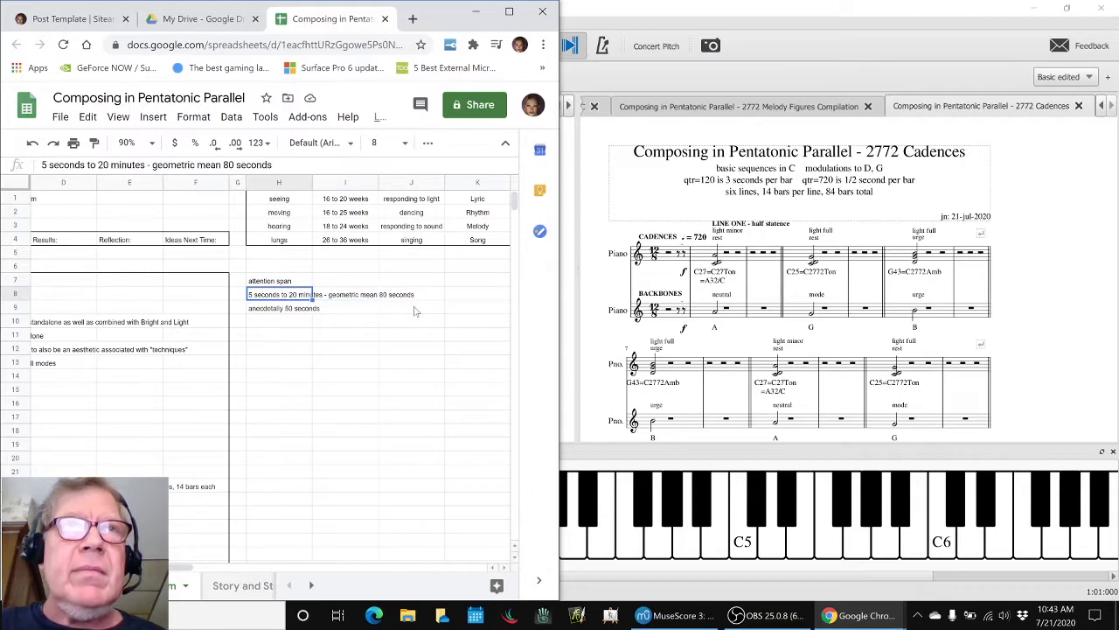
Step: Move down column A to the completed melody figures compilation under Results
{"action": "key", "text": "Left"}
{"action": "key", "text": "Left"}
{"action": "key", "text": "Left"}
{"action": "key", "text": "Left"}
{"action": "key", "text": "Left"}
{"action": "key", "text": "Left"}
{"action": "key", "text": "Left"}
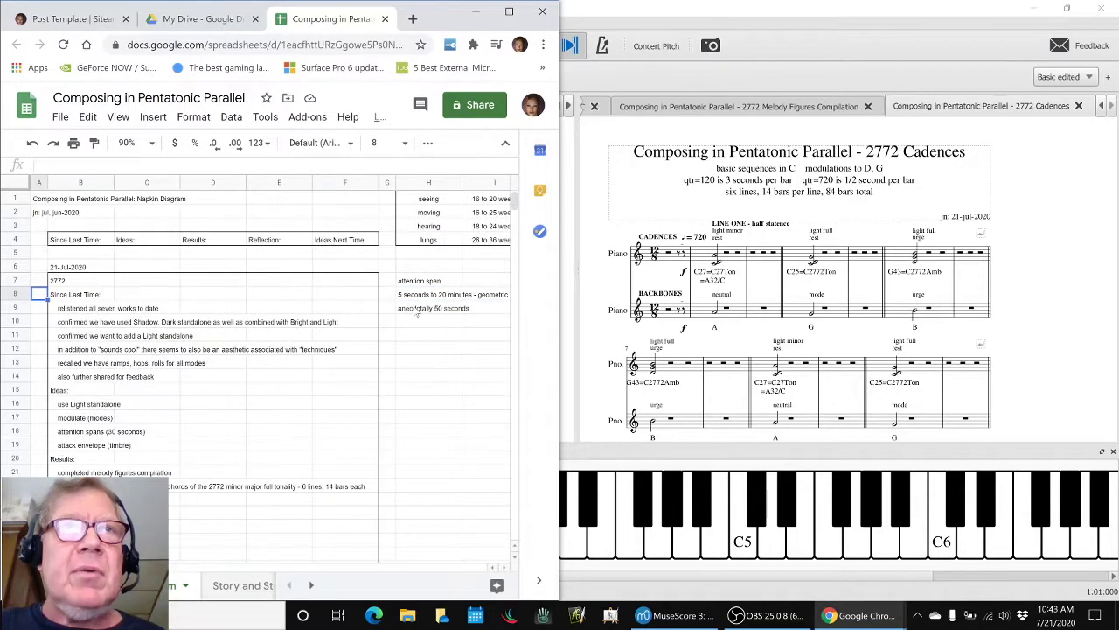
{"action": "key", "text": "Down"}
{"action": "key", "text": "Down"}
{"action": "key", "text": "Down"}
{"action": "key", "text": "Down"}
{"action": "key", "text": "Down"}
{"action": "key", "text": "Down"}
{"action": "key", "text": "Down"}
{"action": "key", "text": "Down"}
{"action": "key", "text": "Down"}
{"action": "key", "text": "Down"}
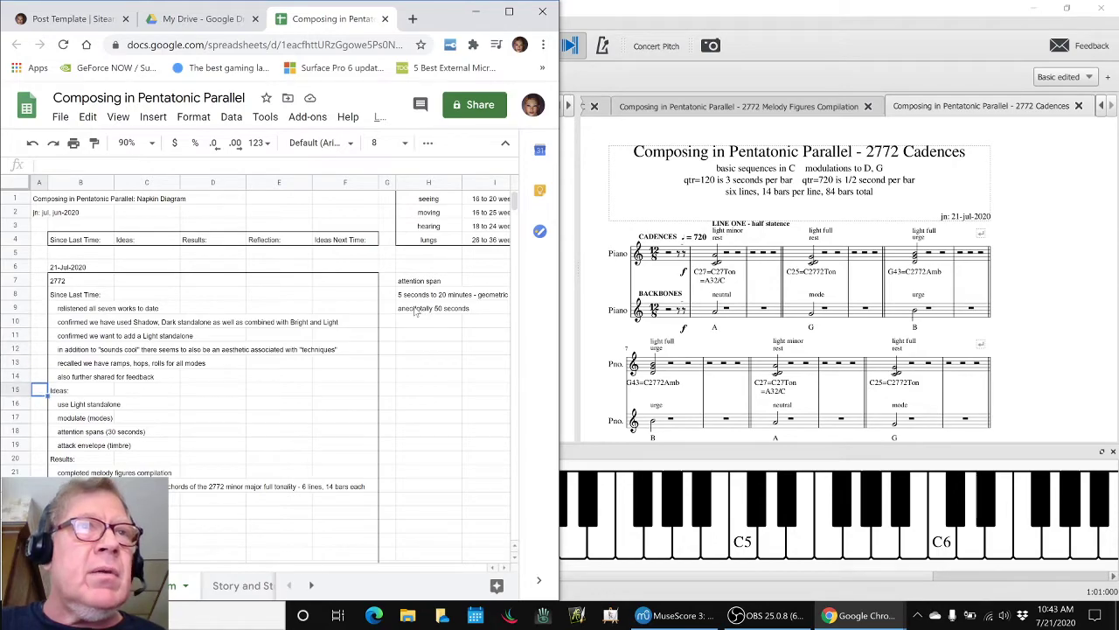
{"action": "key", "text": "Down"}
{"action": "key", "text": "Down"}
{"action": "key", "text": "Down"}
{"action": "key", "text": "Right"}
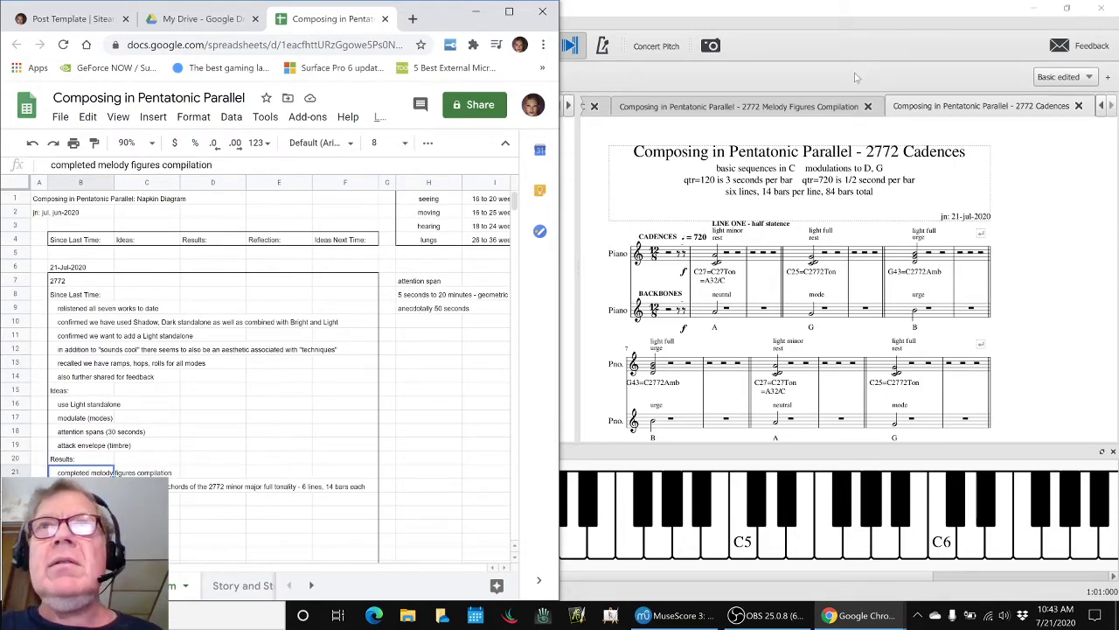
Step: Show the Melody Figures Compilation score and scroll down to the Trial Song Work Area
{"action": "left_click", "coordinate": [797, 112]}
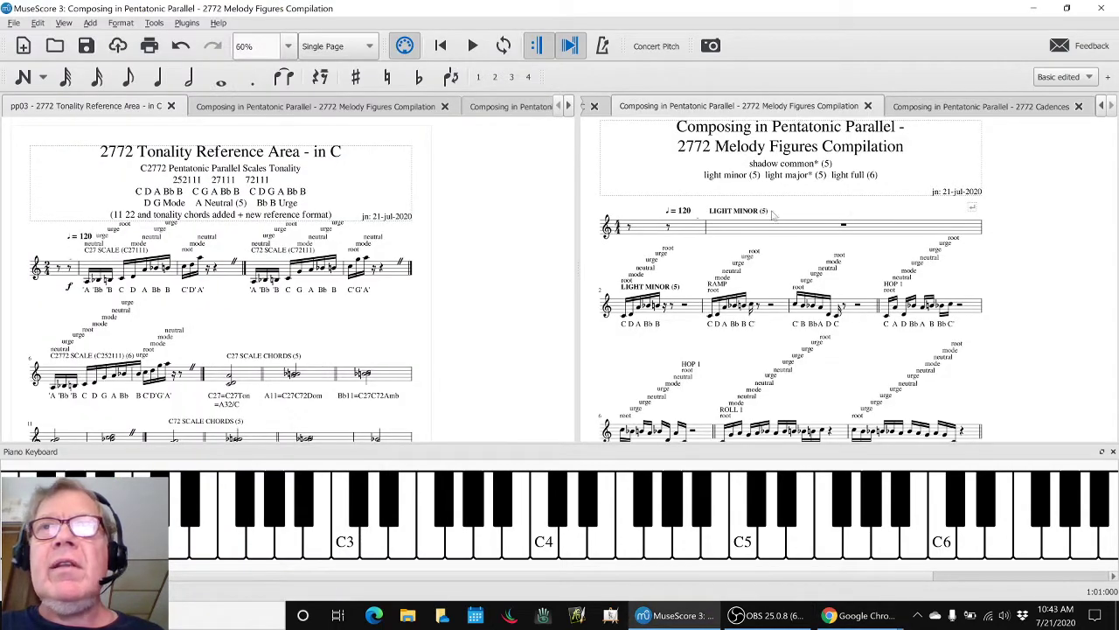
{"action": "scroll", "coordinate": [754, 270], "scroll_direction": "down", "scroll_amount": 10}
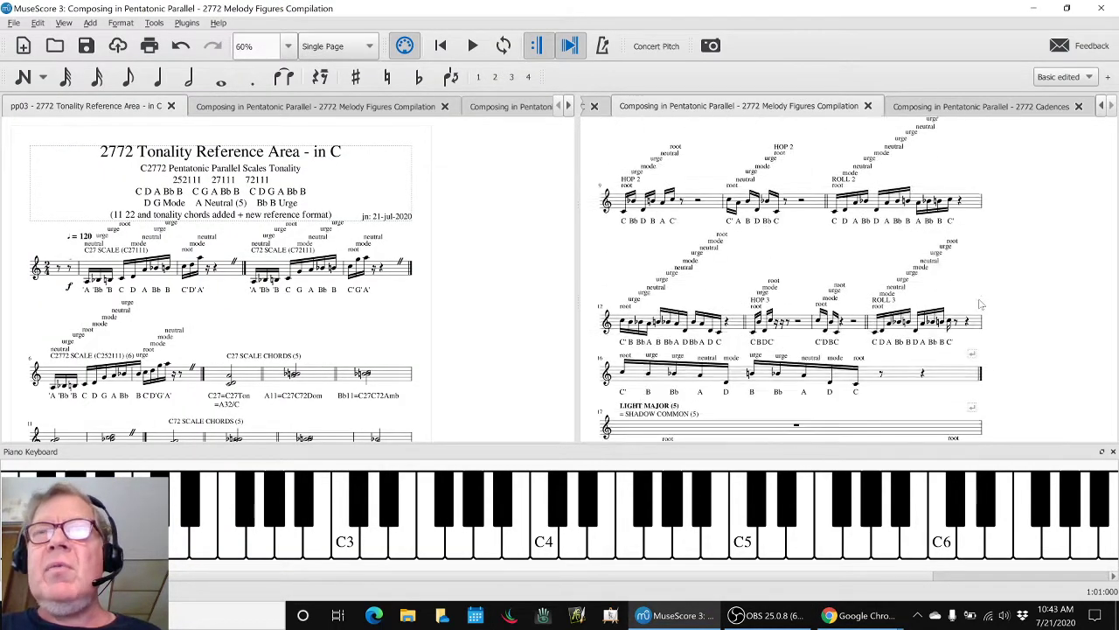
{"action": "scroll", "coordinate": [980, 295], "scroll_direction": "down", "scroll_amount": 10}
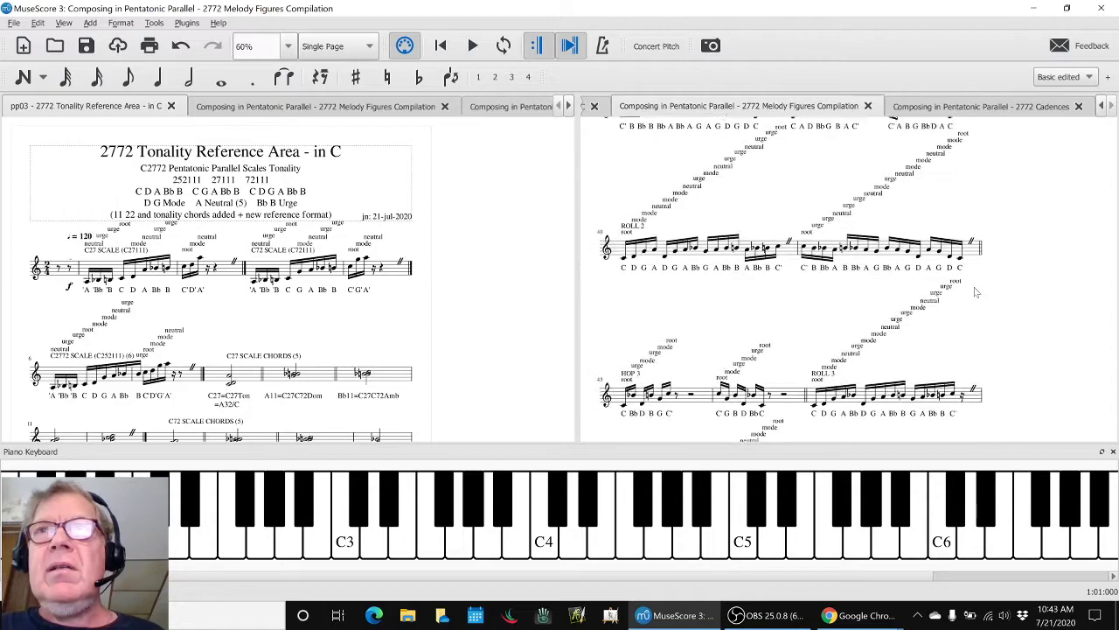
{"action": "scroll", "coordinate": [973, 293], "scroll_direction": "down", "scroll_amount": 5}
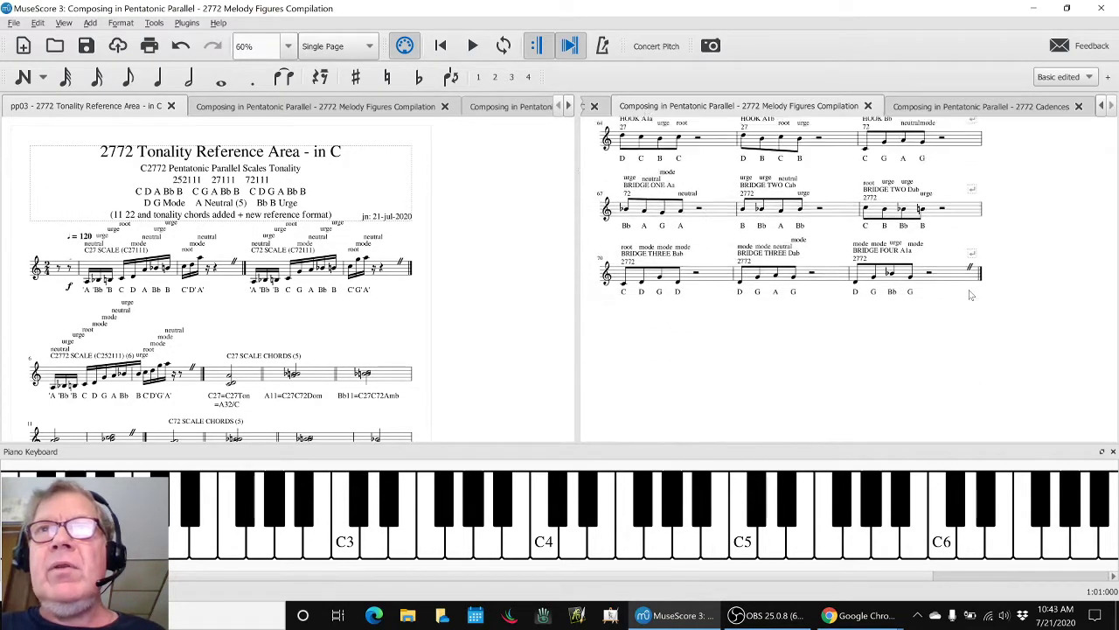
Step: Play back the INTRO 1Aab figure in measure 61, then stop
{"action": "left_click", "coordinate": [711, 217]}
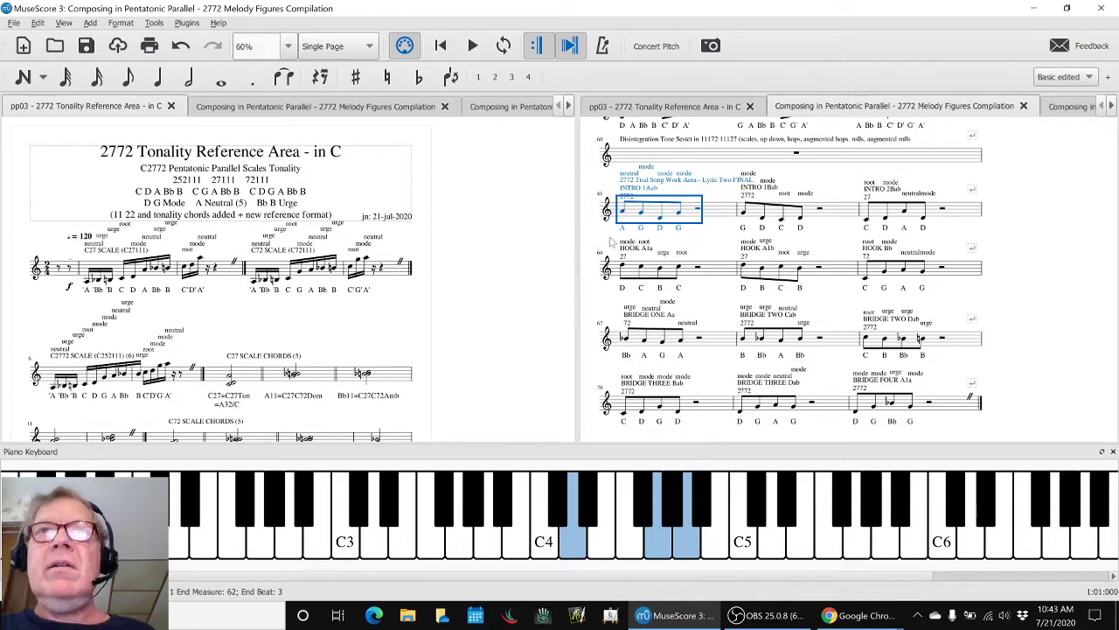
{"action": "key", "text": "Escape"}
{"action": "left_click", "coordinate": [713, 216]}
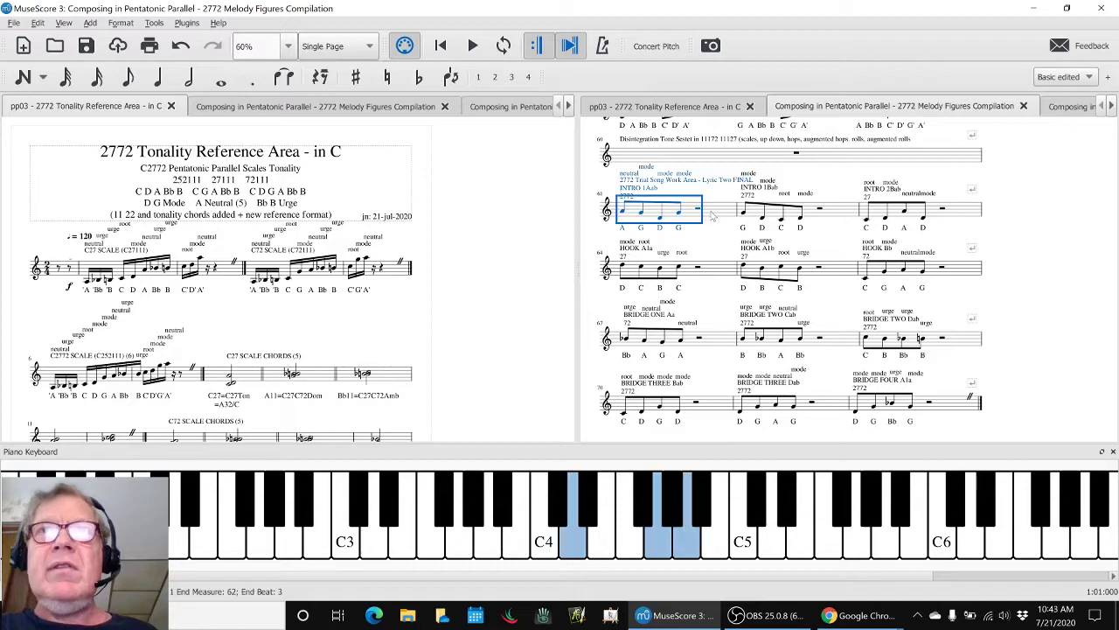
{"action": "left_click", "coordinate": [600, 234]}
{"action": "key", "text": "space"}
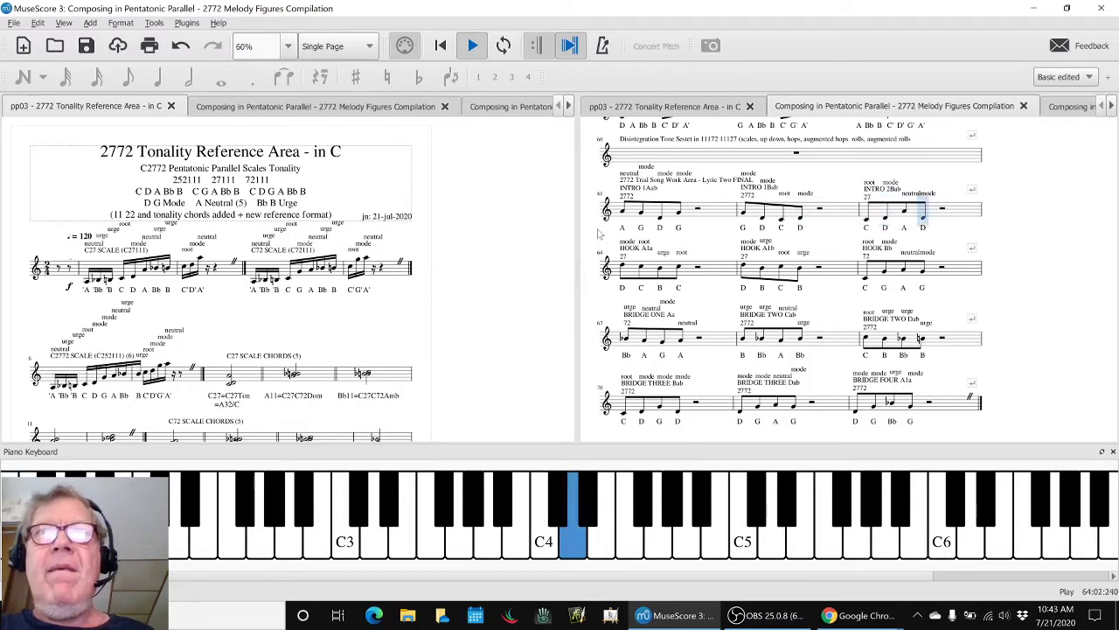
{"action": "key", "text": "space"}
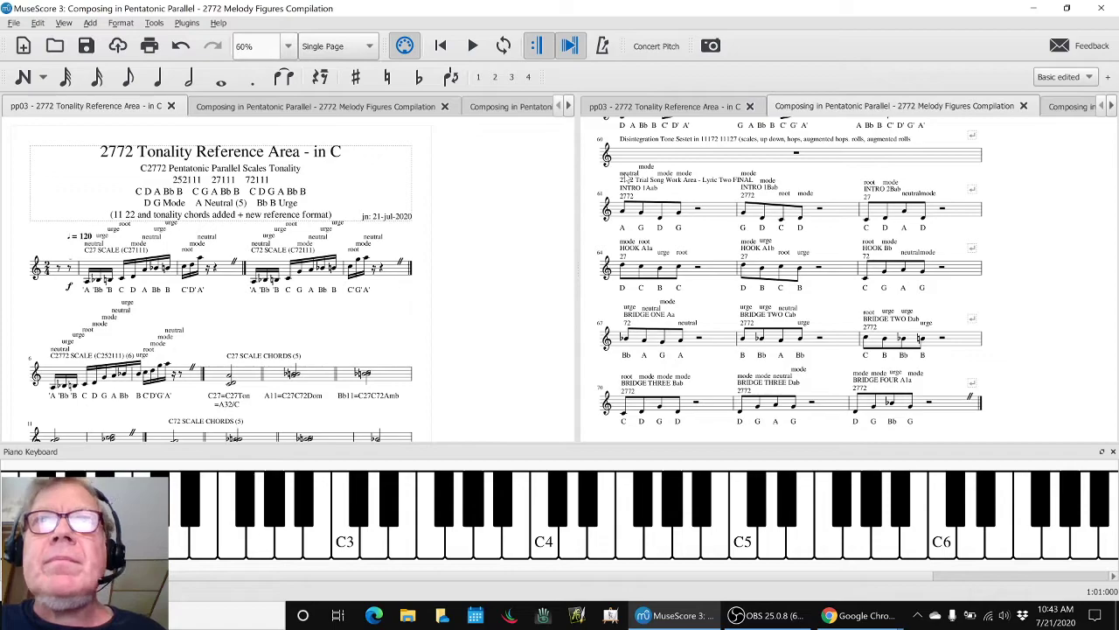
{"action": "left_click", "coordinate": [700, 220]}
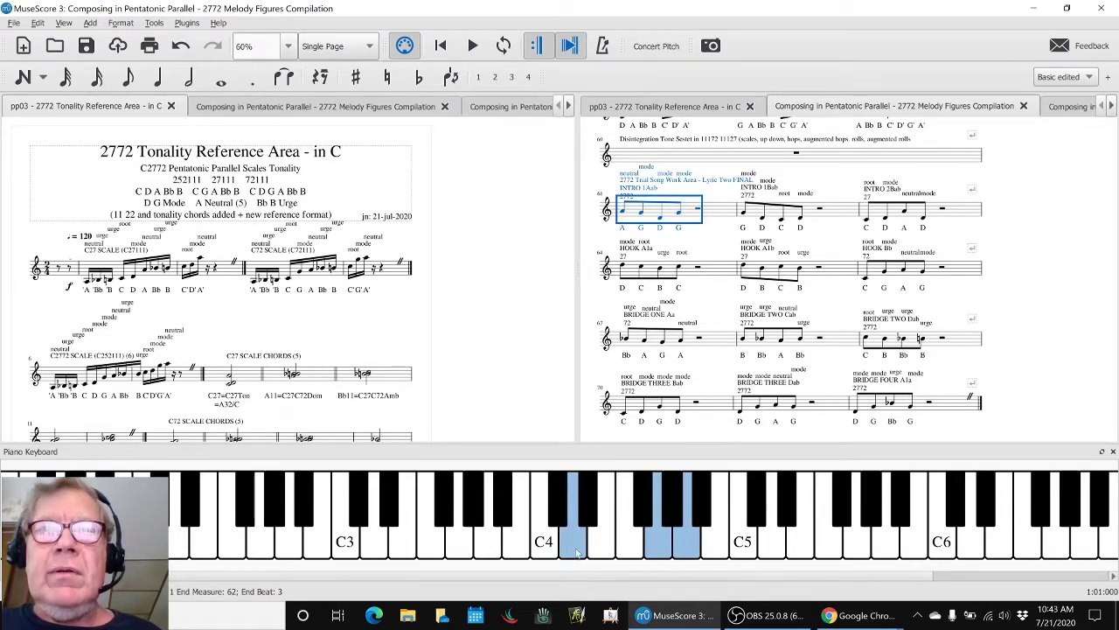
Step: Sound G4 and A4 and the D52 chord in measure 19, then replay INTRO 1Aab
{"action": "left_click", "coordinate": [669, 551]}
{"action": "left_click", "coordinate": [687, 550]}
{"action": "left_click", "coordinate": [448, 320]}
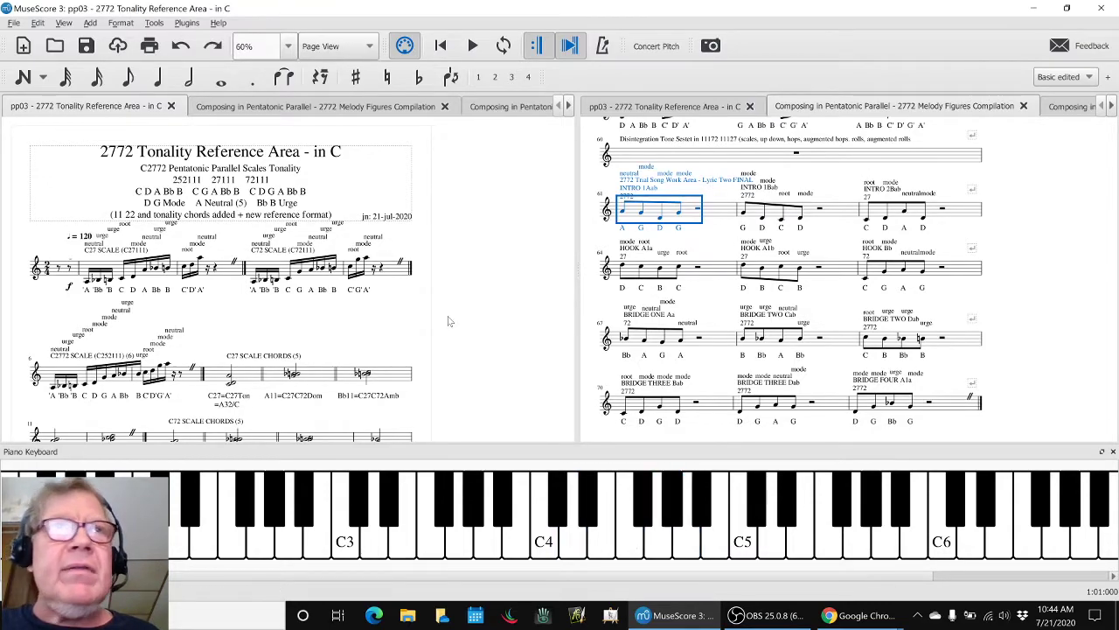
{"action": "scroll", "coordinate": [448, 320], "scroll_direction": "down", "scroll_amount": 4}
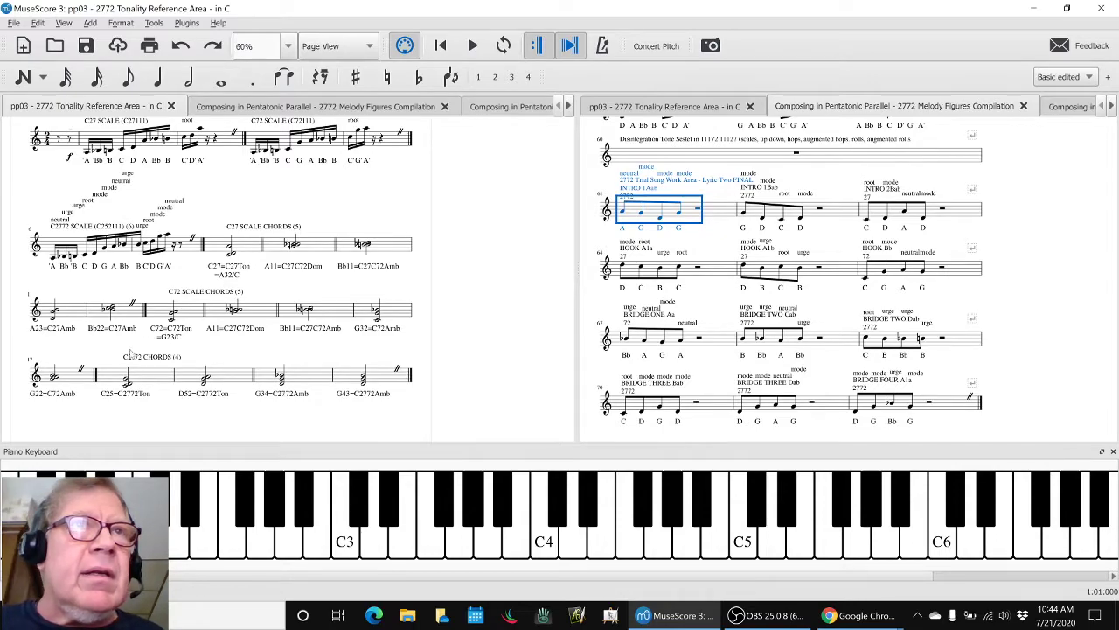
{"action": "left_click", "coordinate": [202, 377]}
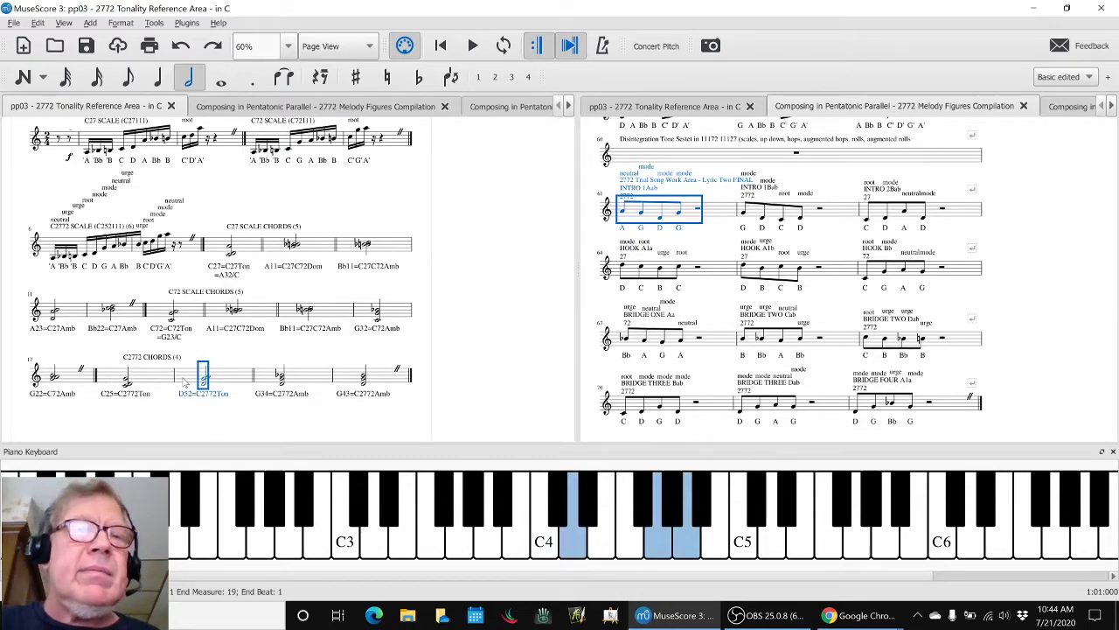
{"action": "left_click", "coordinate": [717, 219]}
{"action": "key", "text": "space"}
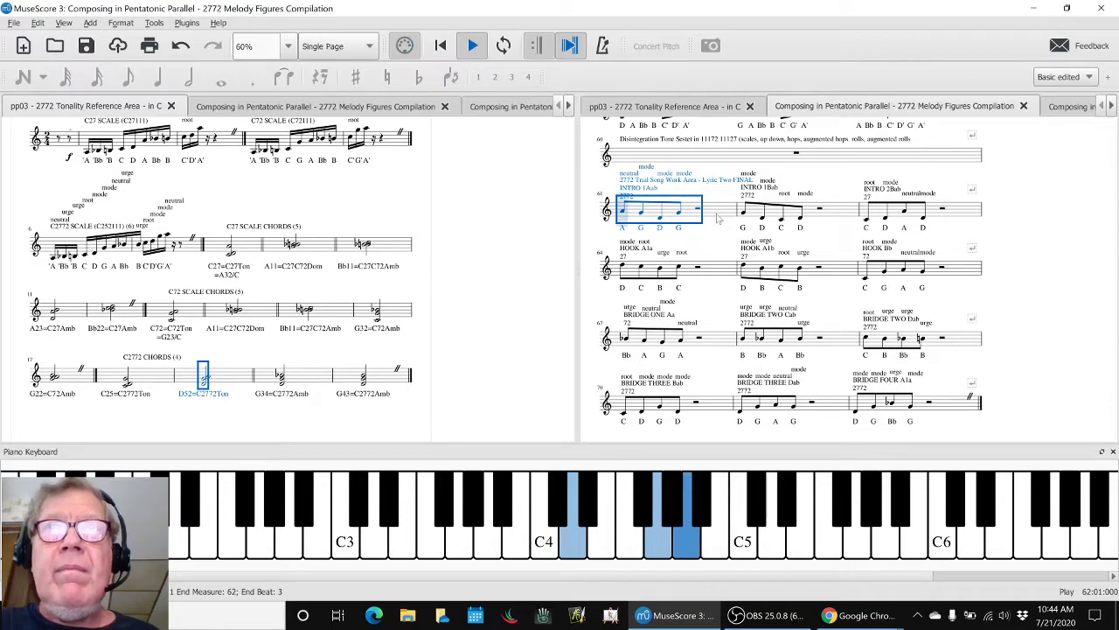
{"action": "left_click", "coordinate": [714, 242]}
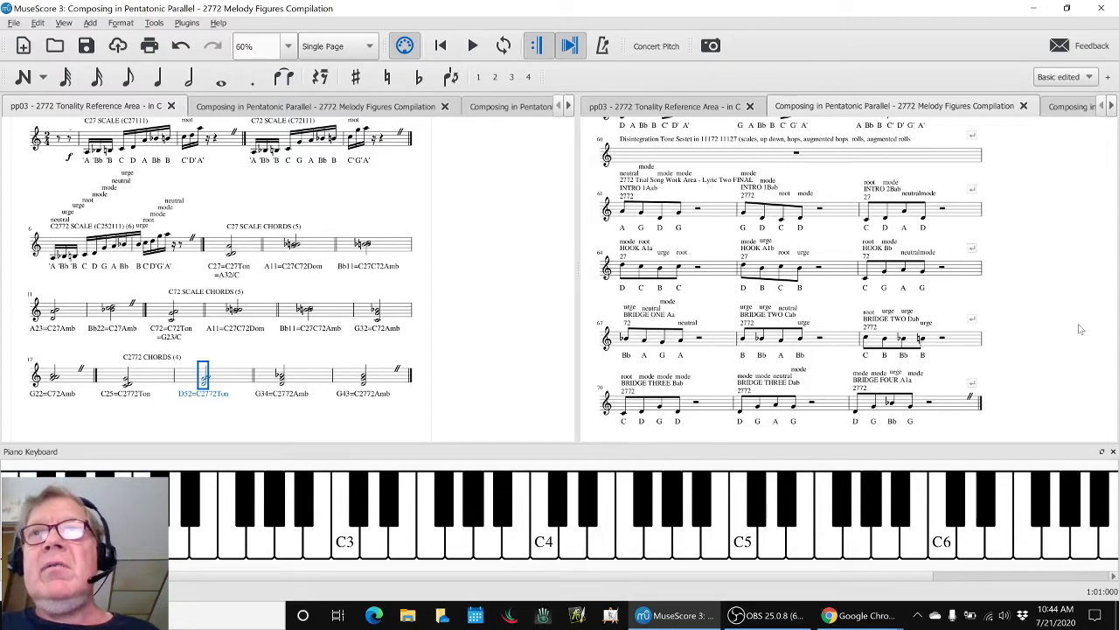
Step: Play the first LIGHT MINOR figure in measure 2, then stop and clear the selection
{"action": "scroll", "coordinate": [1080, 329], "scroll_direction": "up", "scroll_amount": 8}
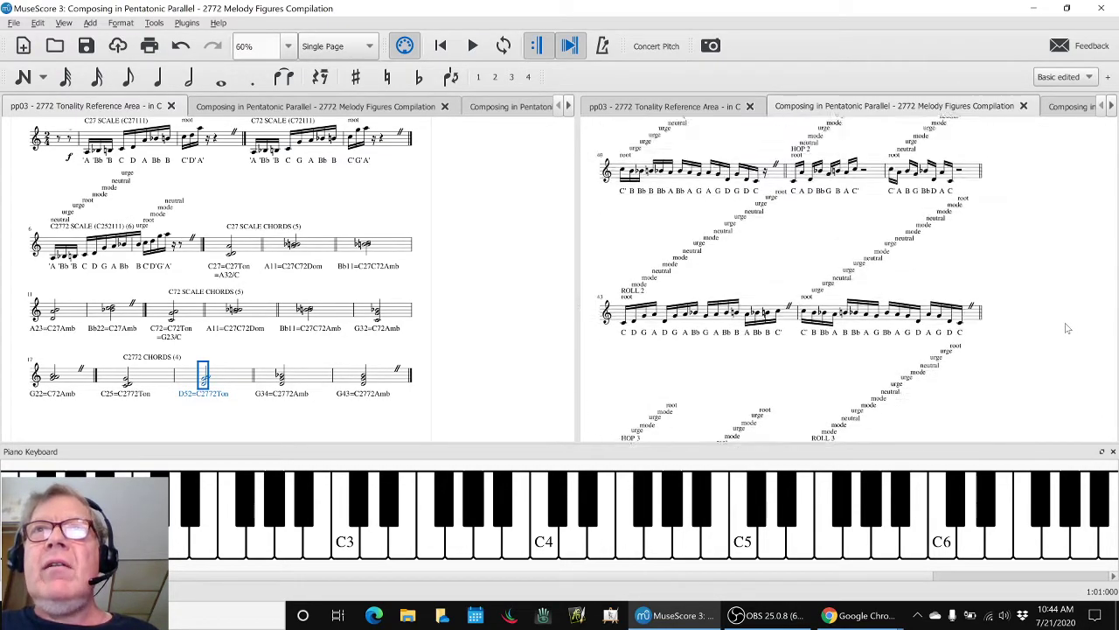
{"action": "scroll", "coordinate": [1067, 328], "scroll_direction": "up", "scroll_amount": 6}
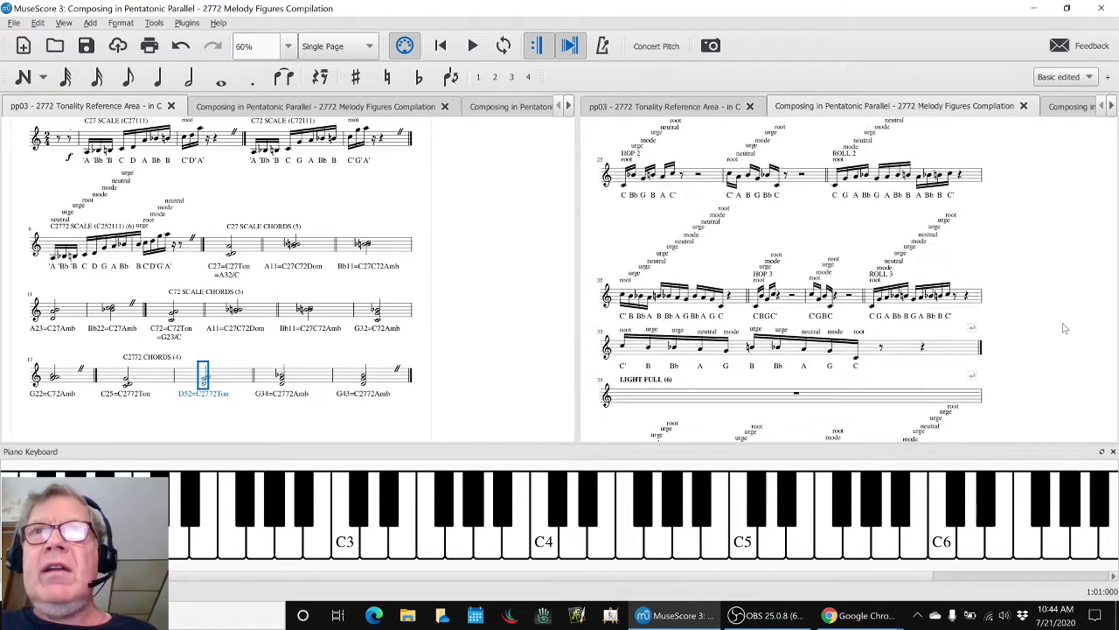
{"action": "scroll", "coordinate": [1064, 328], "scroll_direction": "up", "scroll_amount": 1}
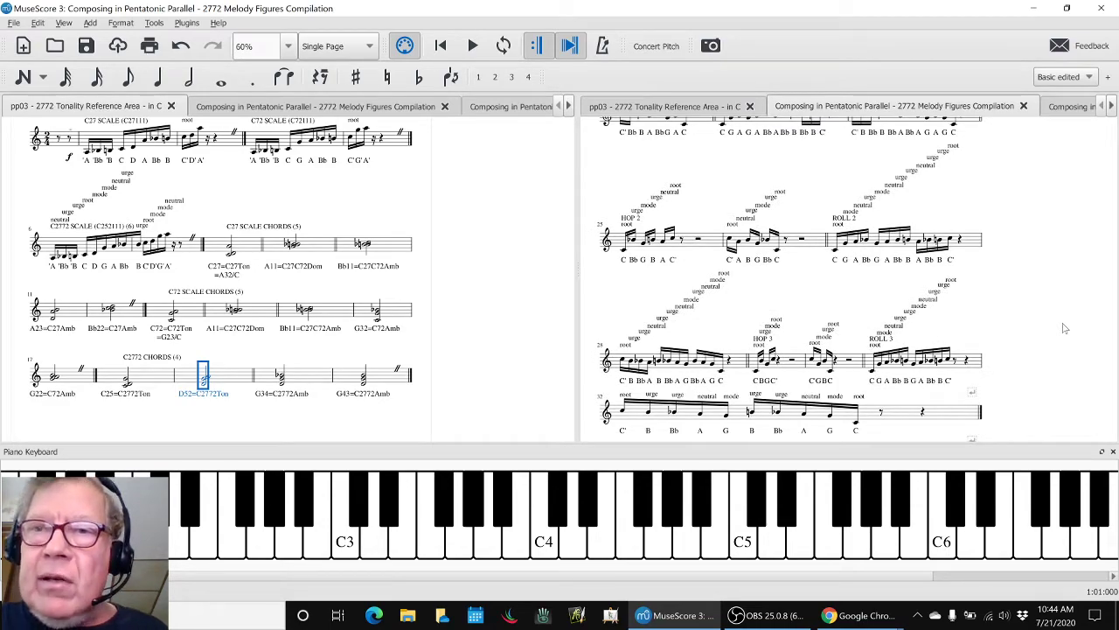
{"action": "scroll", "coordinate": [1064, 328], "scroll_direction": "up", "scroll_amount": 10}
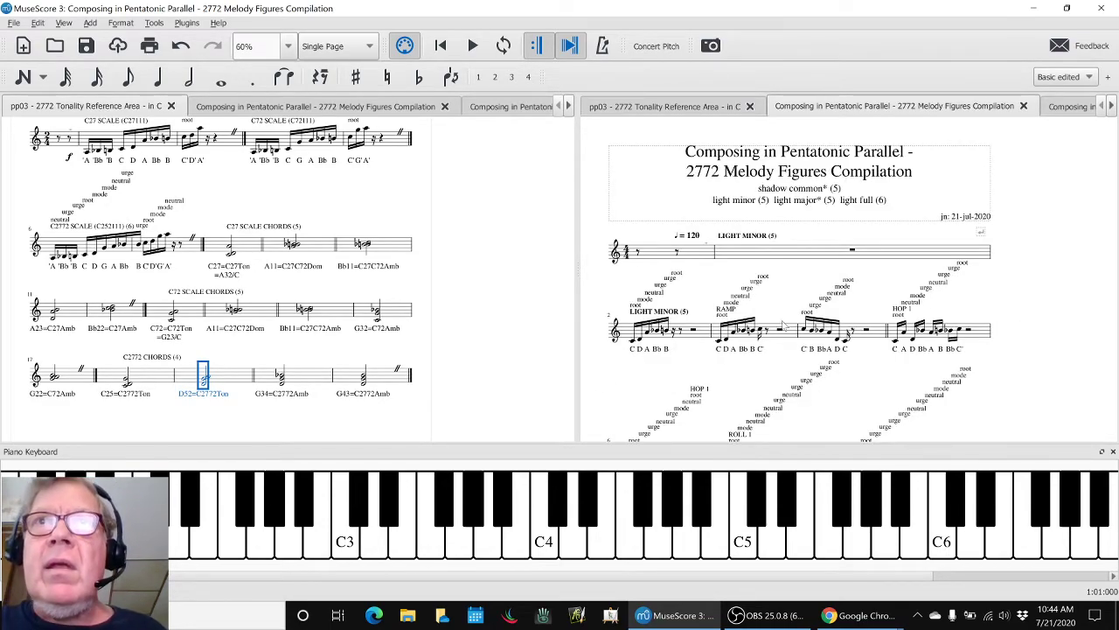
{"action": "left_click", "coordinate": [703, 341]}
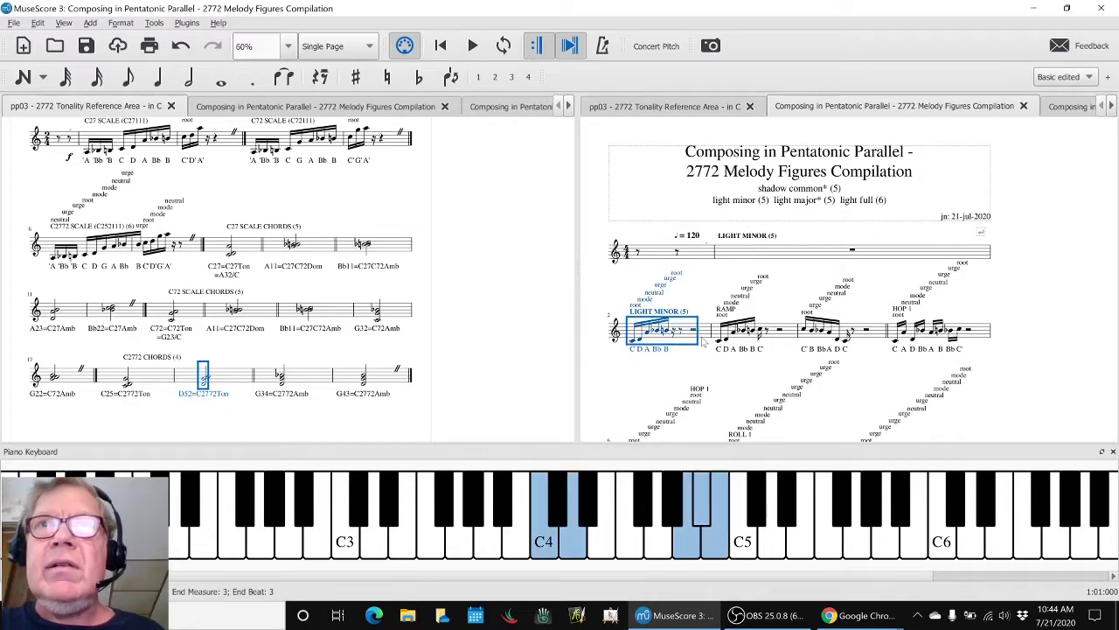
{"action": "key", "text": "space"}
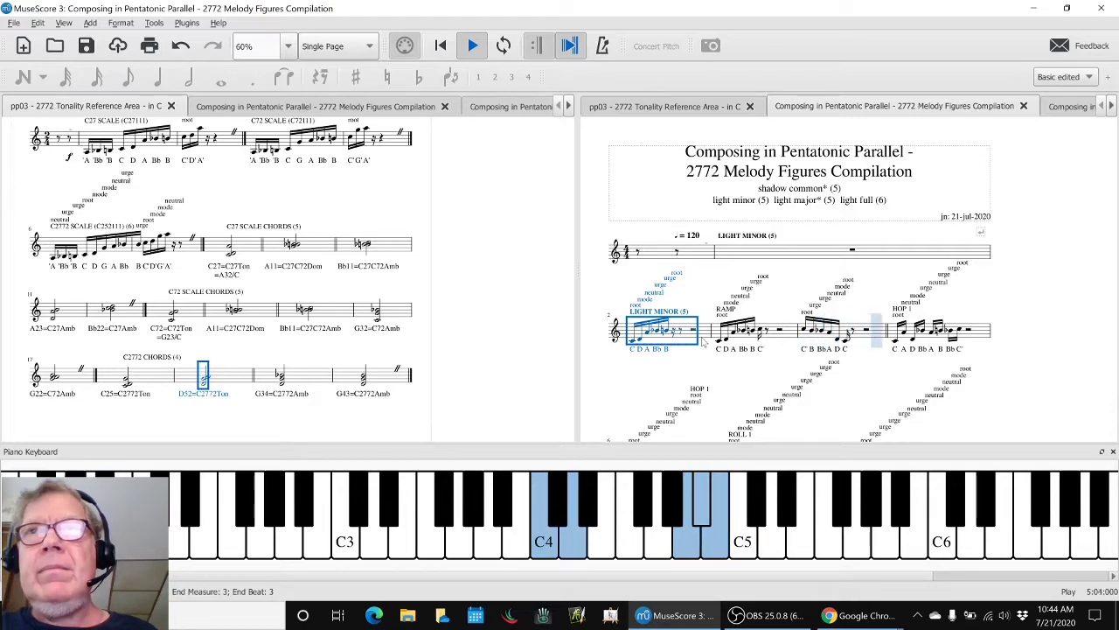
{"action": "key", "text": "space"}
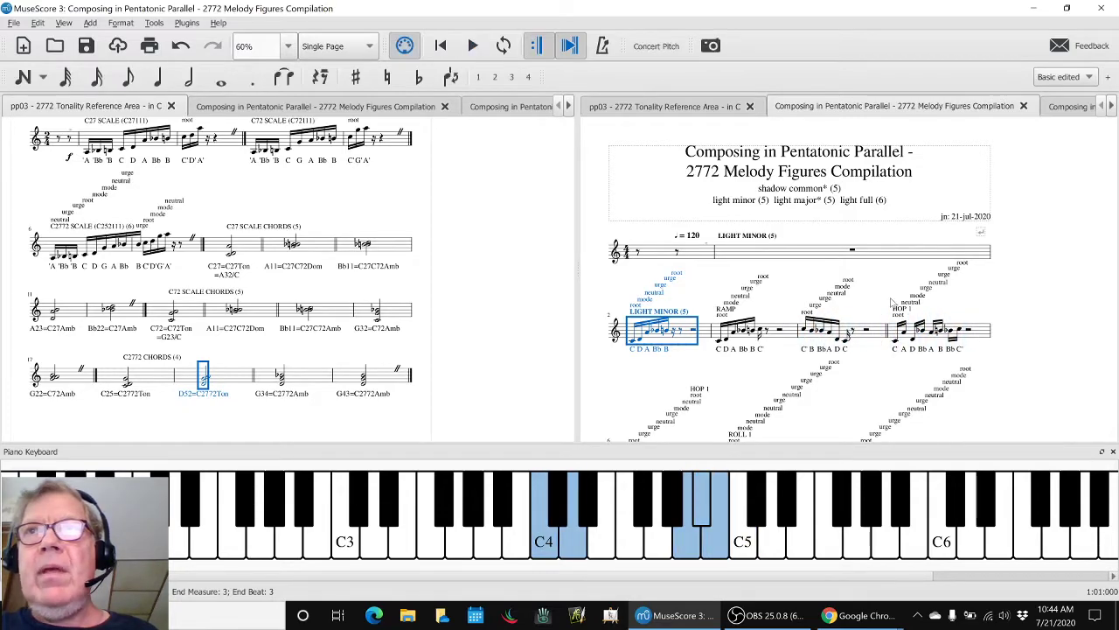
{"action": "key", "text": "Escape"}
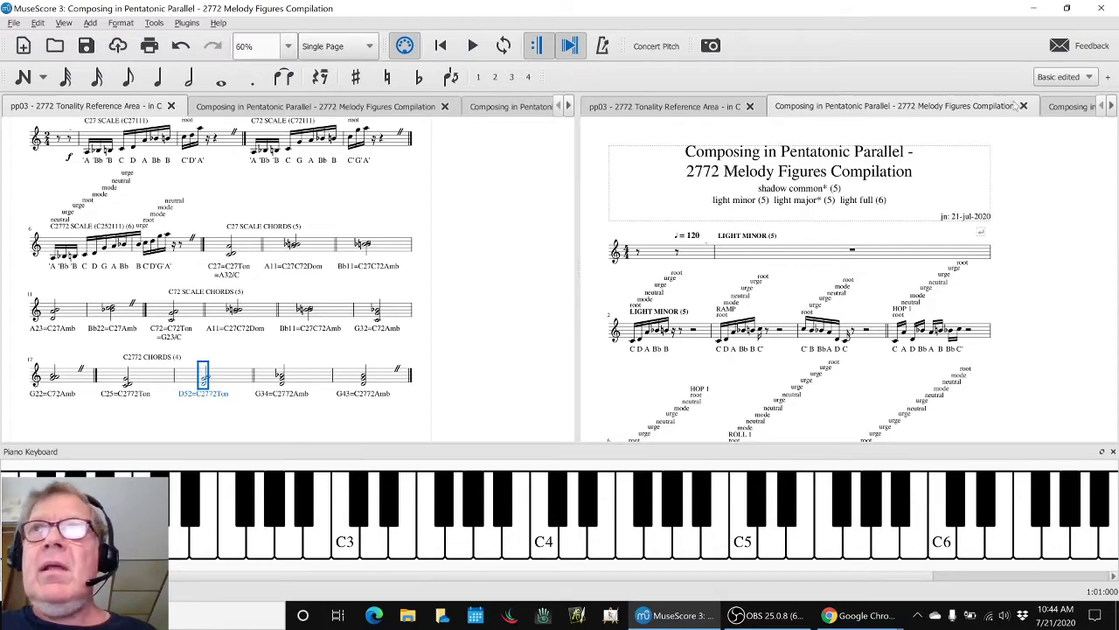
{"action": "left_click", "coordinate": [1058, 106]}
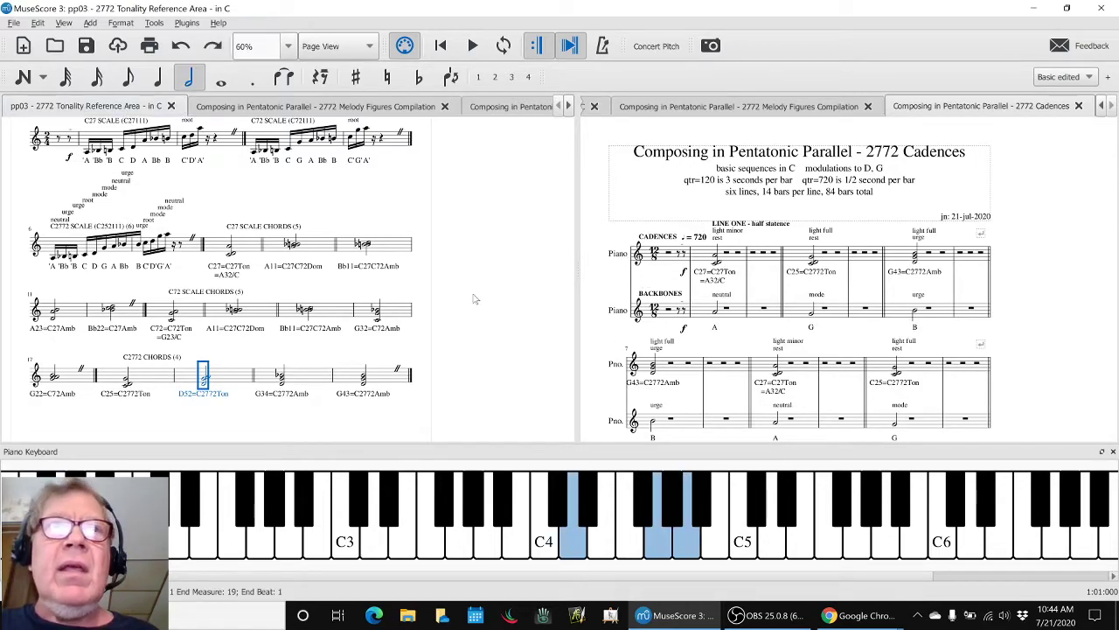
{"action": "left_click", "coordinate": [251, 252]}
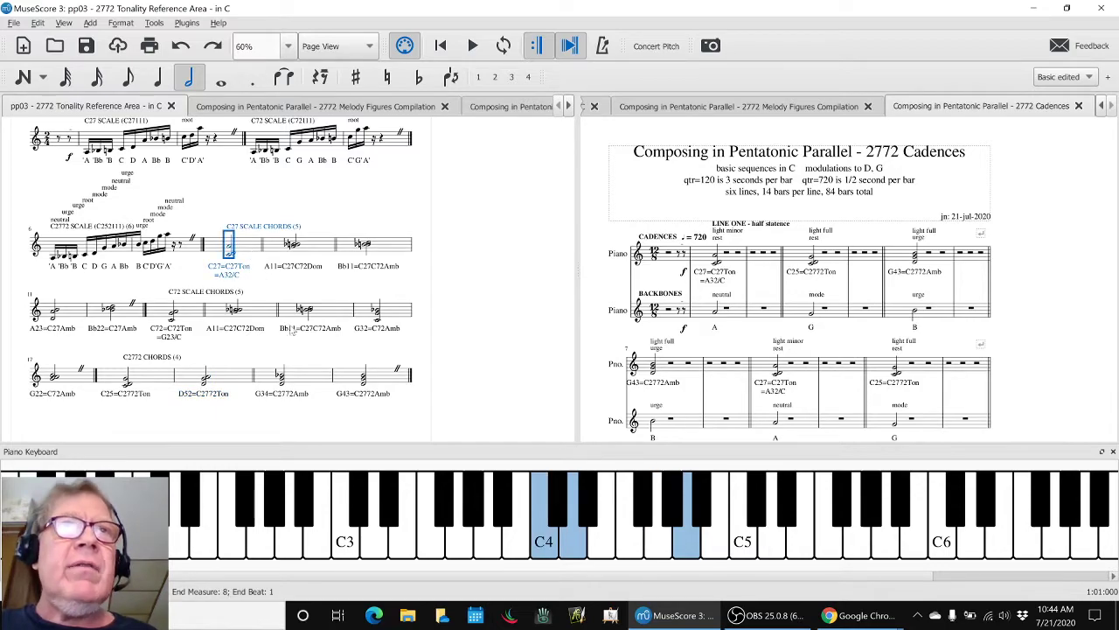
{"action": "left_click", "coordinate": [389, 384]}
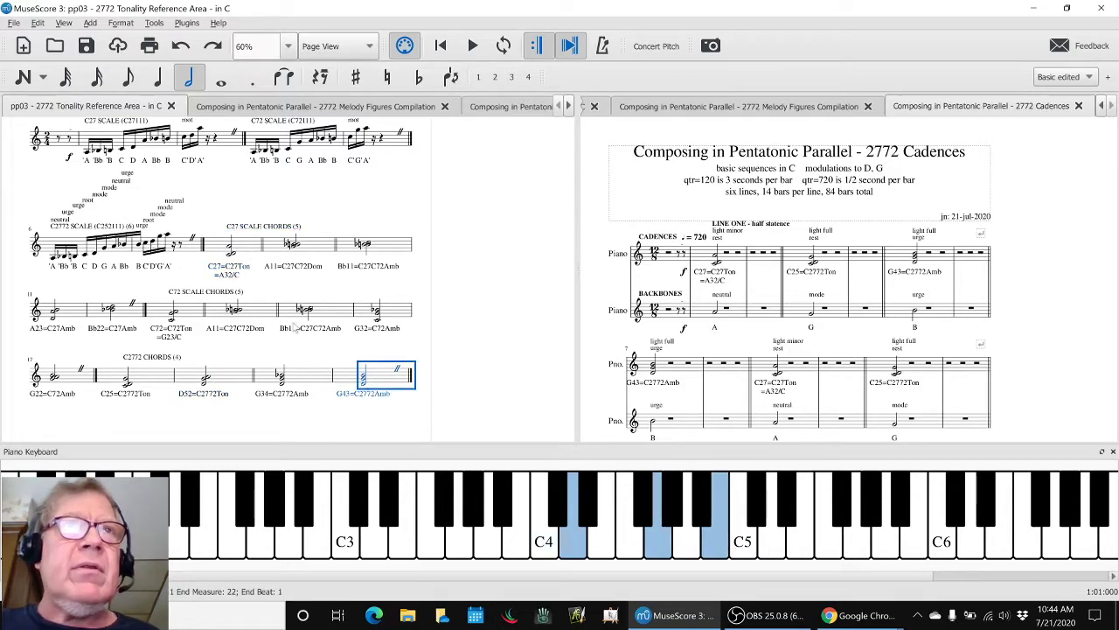
{"action": "left_click", "coordinate": [250, 247]}
{"action": "left_click", "coordinate": [194, 312]}
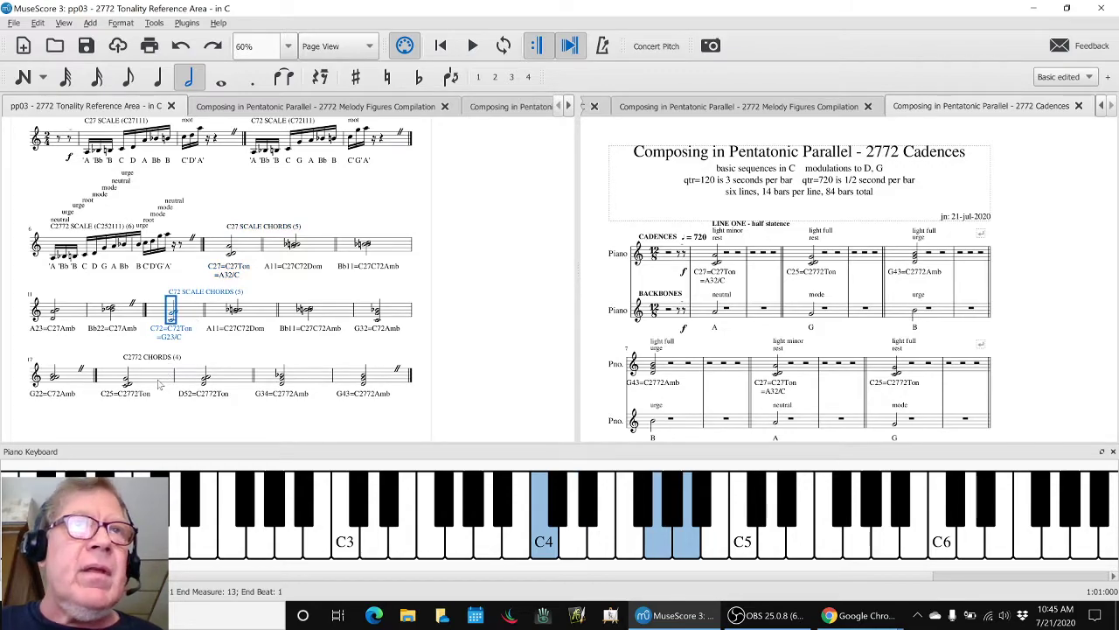
{"action": "left_click", "coordinate": [125, 376]}
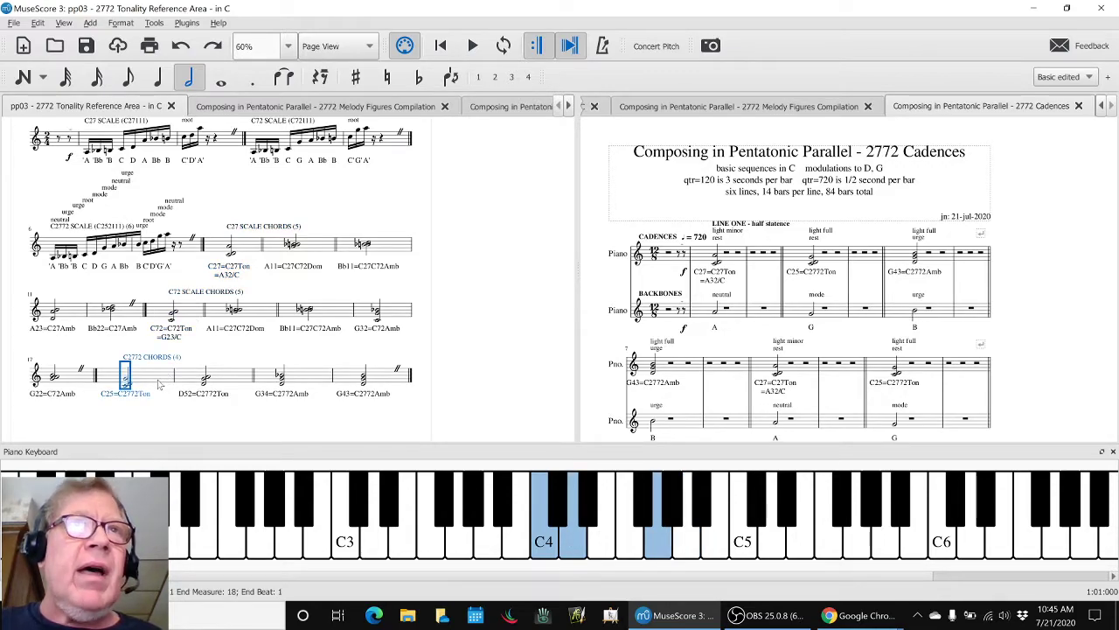
{"action": "left_click", "coordinate": [162, 411]}
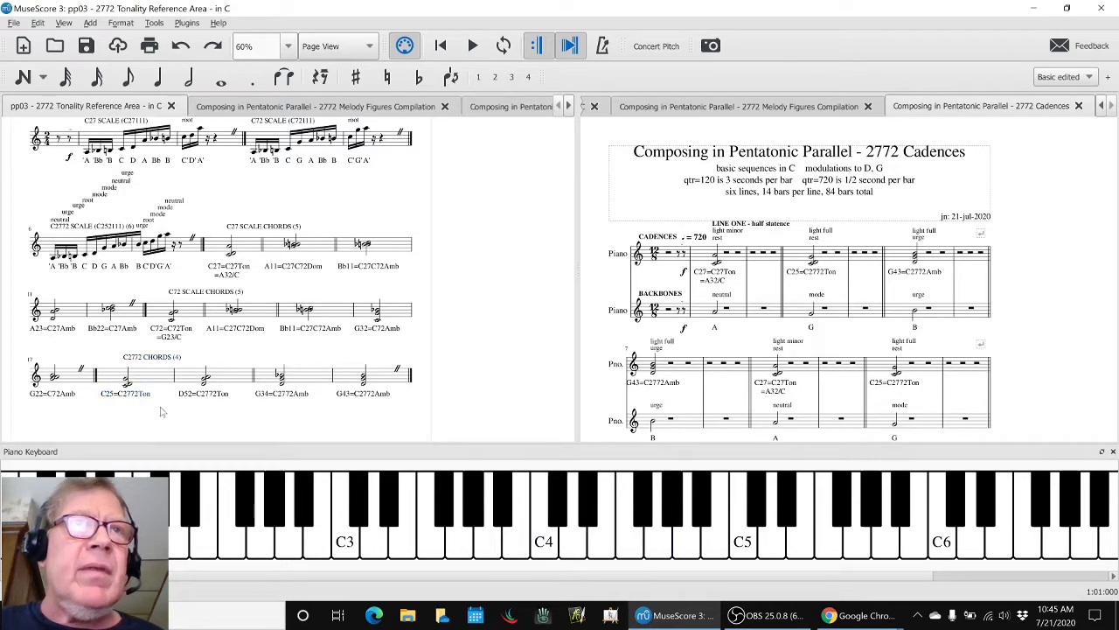
{"action": "left_click", "coordinate": [368, 247]}
{"action": "left_click", "coordinate": [54, 310]}
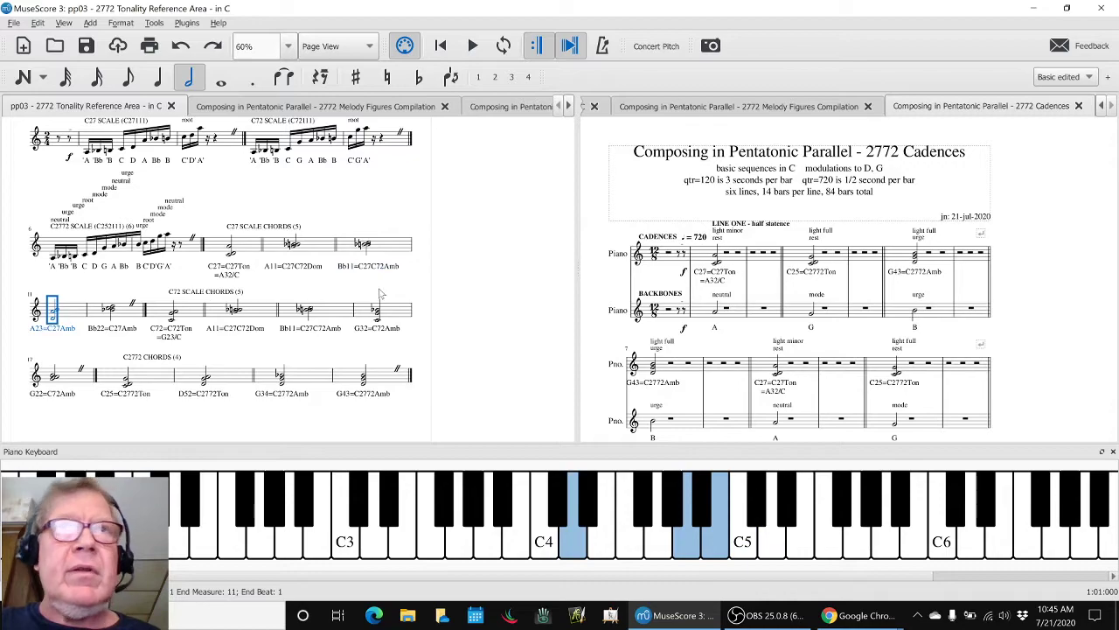
{"action": "left_click", "coordinate": [443, 286]}
{"action": "left_click", "coordinate": [1034, 281]}
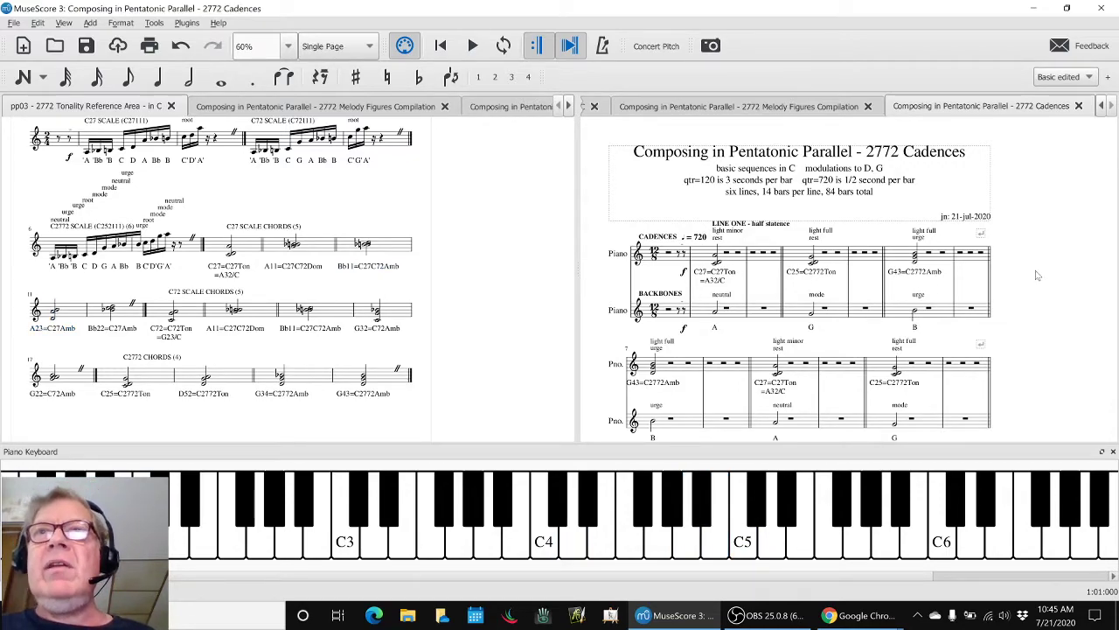
{"action": "scroll", "coordinate": [1037, 277], "scroll_direction": "down", "scroll_amount": 1}
{"action": "scroll", "coordinate": [1036, 277], "scroll_direction": "down", "scroll_amount": 1}
{"action": "scroll", "coordinate": [1037, 277], "scroll_direction": "up", "scroll_amount": 1}
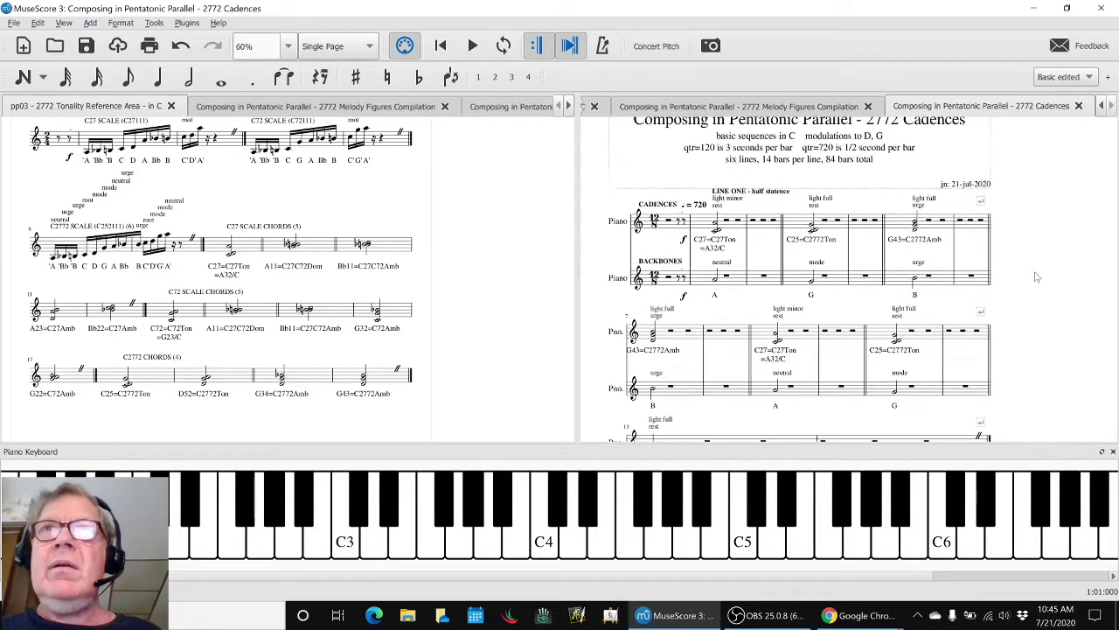
{"action": "left_click", "coordinate": [747, 160]}
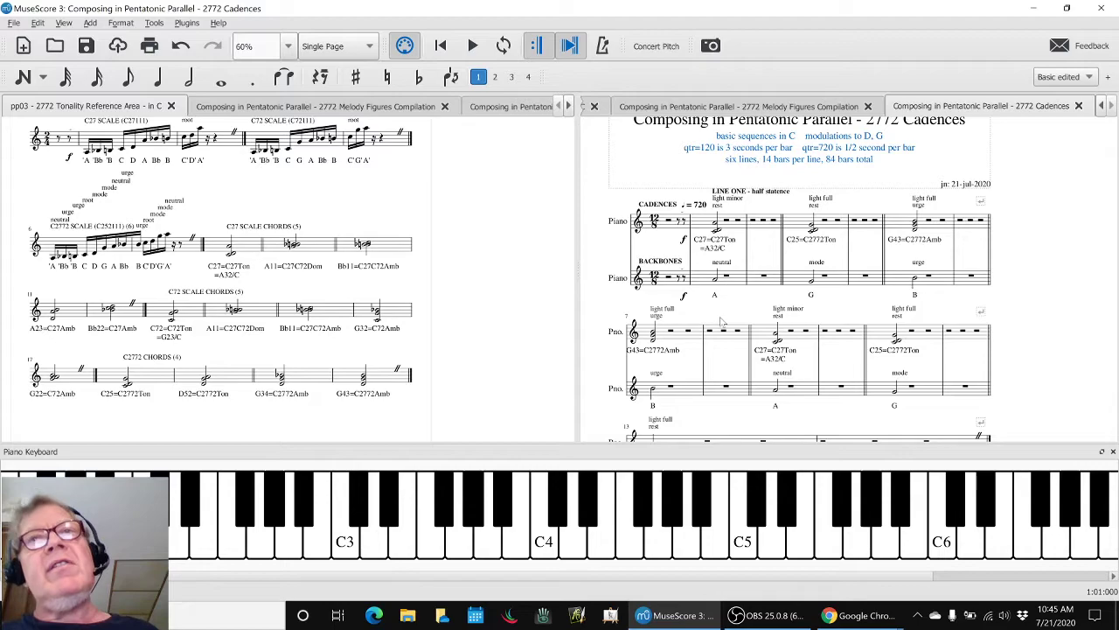
{"action": "key", "text": "Escape"}
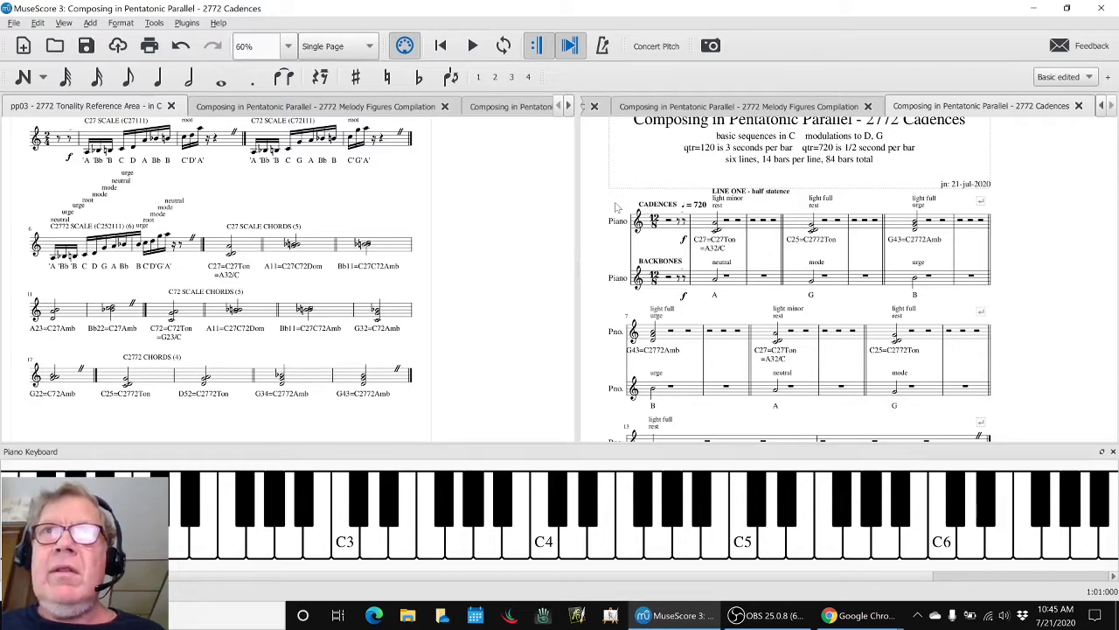
{"action": "scroll", "coordinate": [603, 208], "scroll_direction": "up", "scroll_amount": 1}
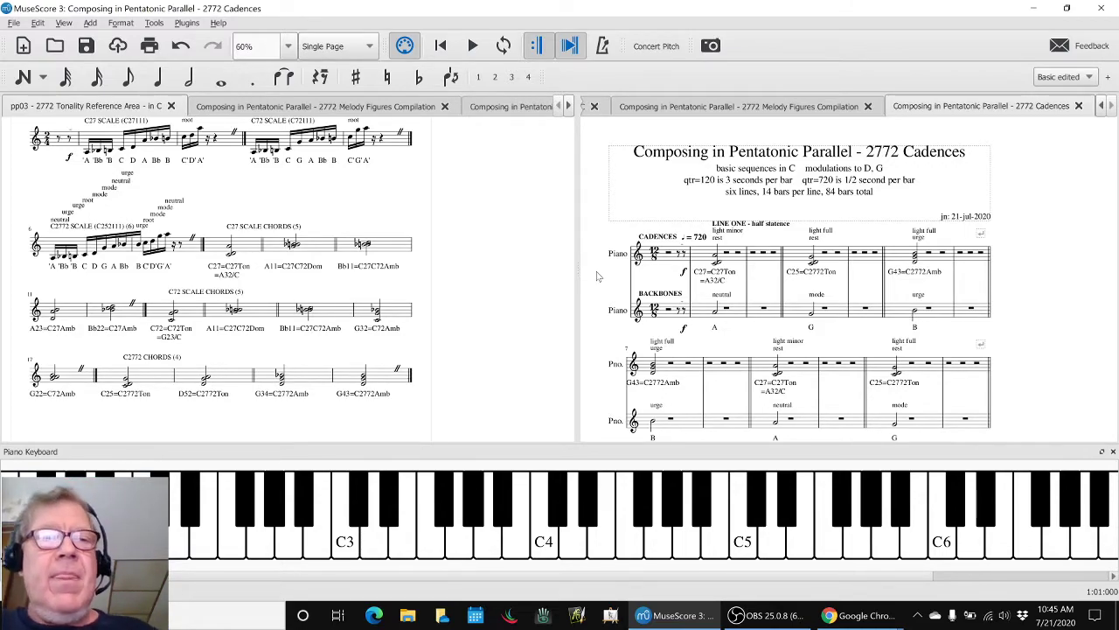
{"action": "key", "text": "alt+Tab"}
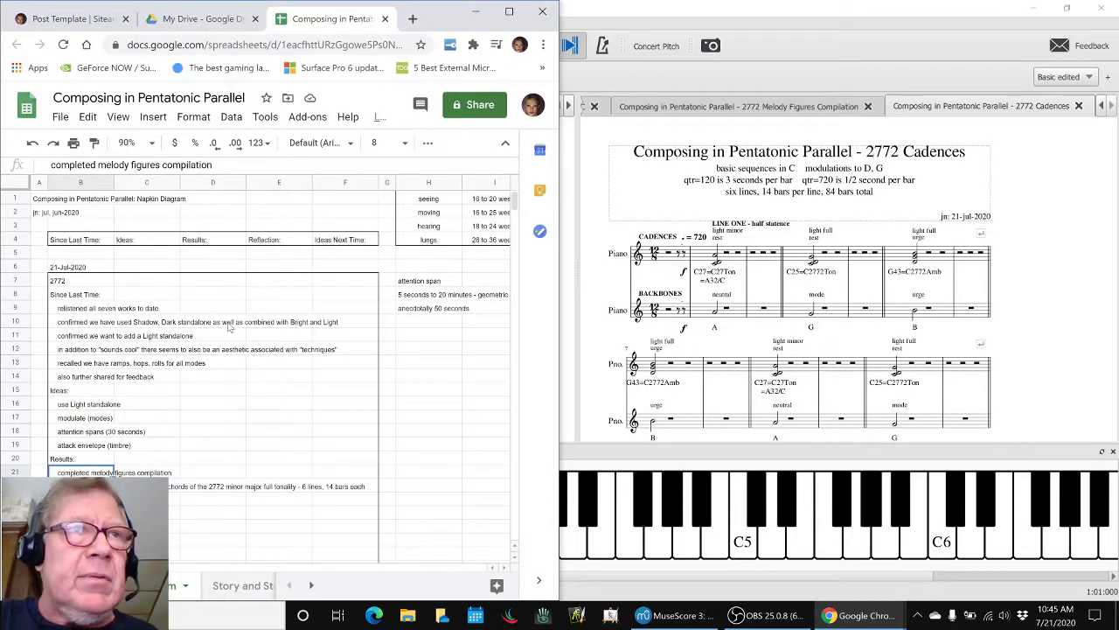
{"action": "left_click", "coordinate": [115, 485]}
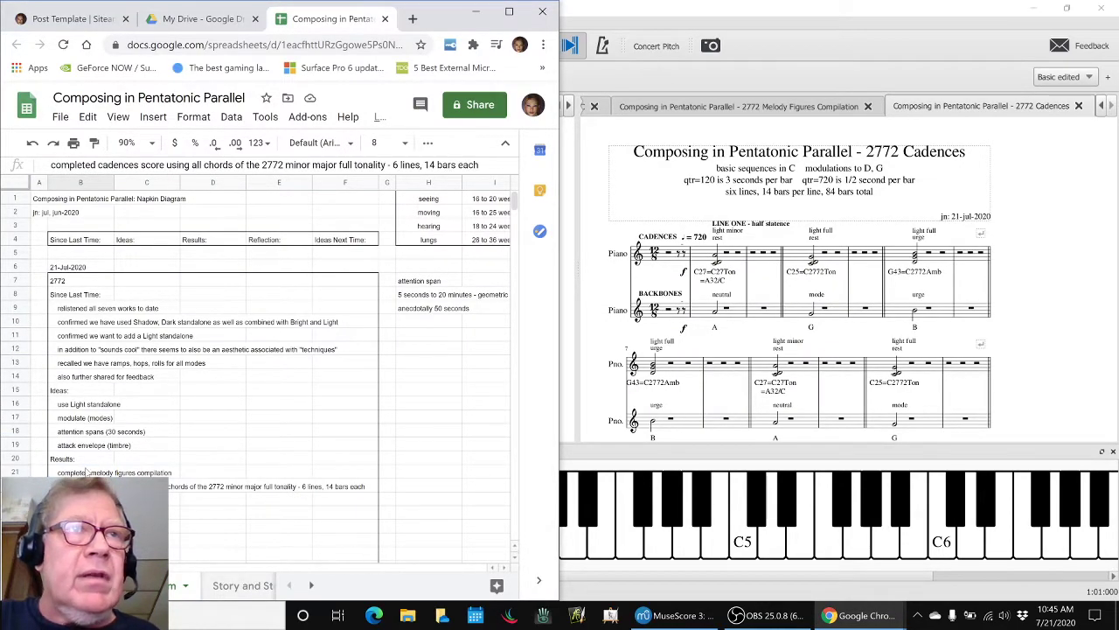
{"action": "left_click", "coordinate": [1020, 217]}
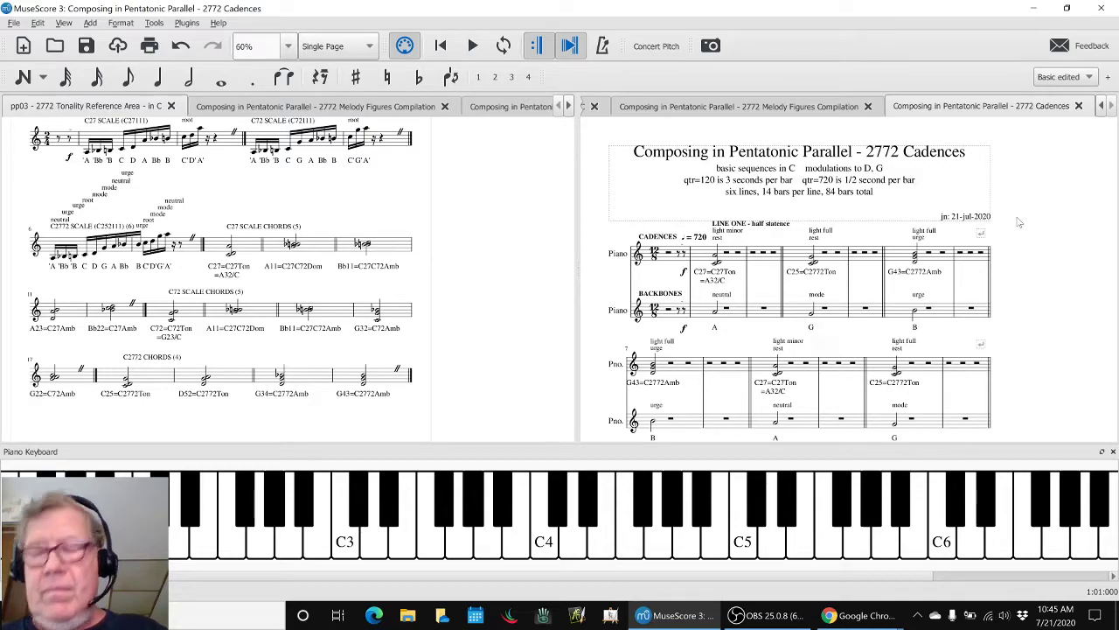
Step: Play the 2772 Cadences score from the start through LINE SIX to the final bar
{"action": "key", "text": "space"}
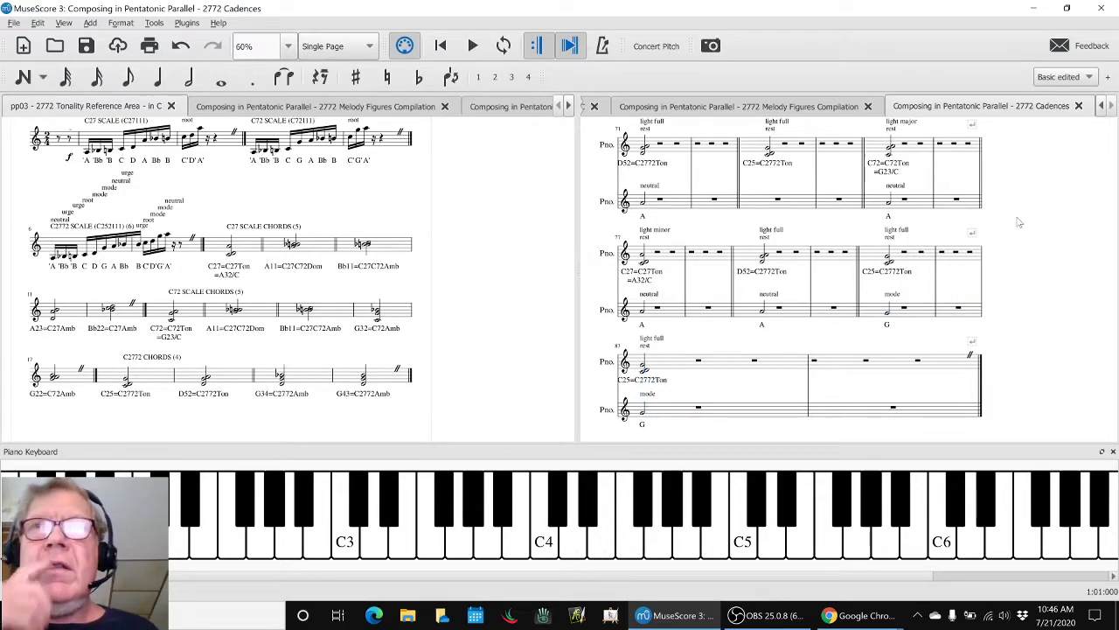
{"action": "scroll", "coordinate": [1089, 253], "scroll_direction": "up", "scroll_amount": 2}
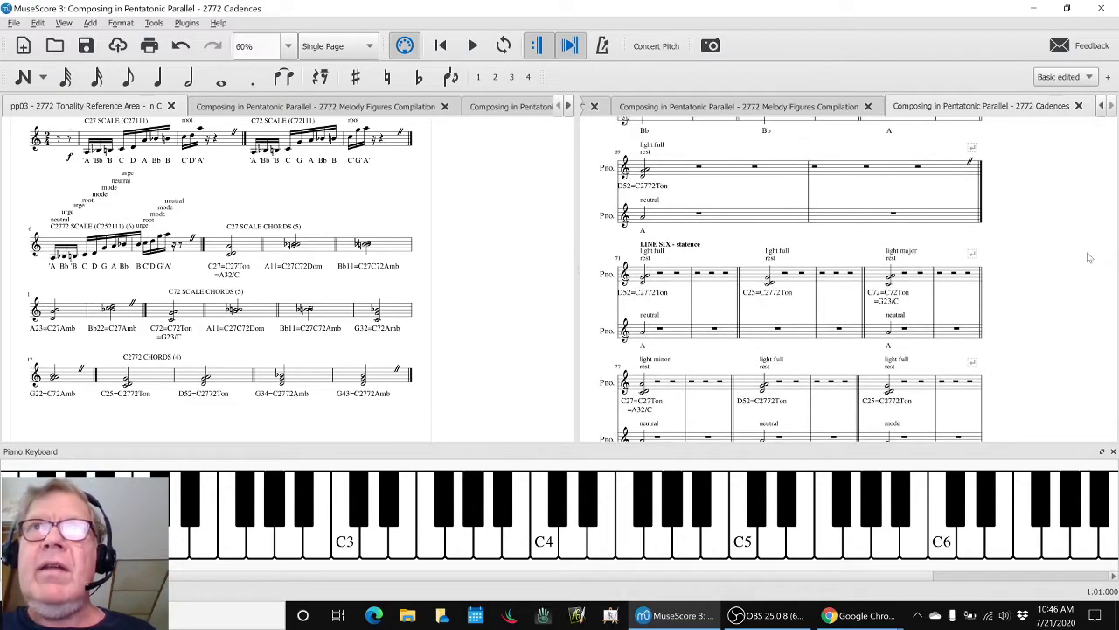
Step: Enter 'classic energy story rest/edgy wander away/urgy become return/edgy home/rest' in the next Results cell
{"action": "key", "text": "alt+Tab"}
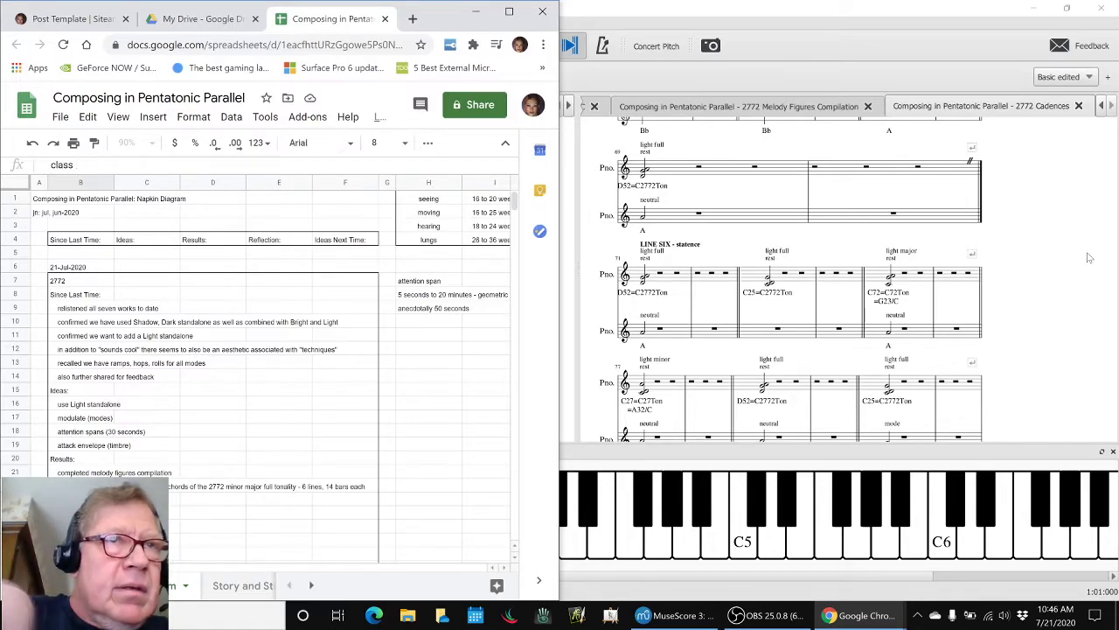
{"action": "type", "text": "c energy story rest/edgy"}
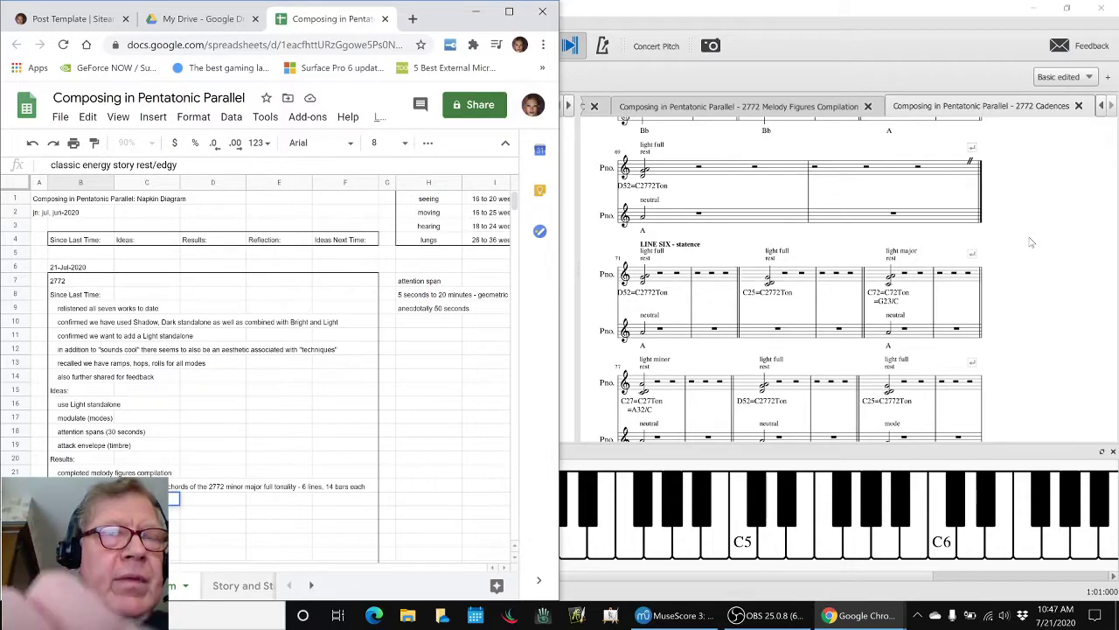
{"action": "type", "text": "wa"}
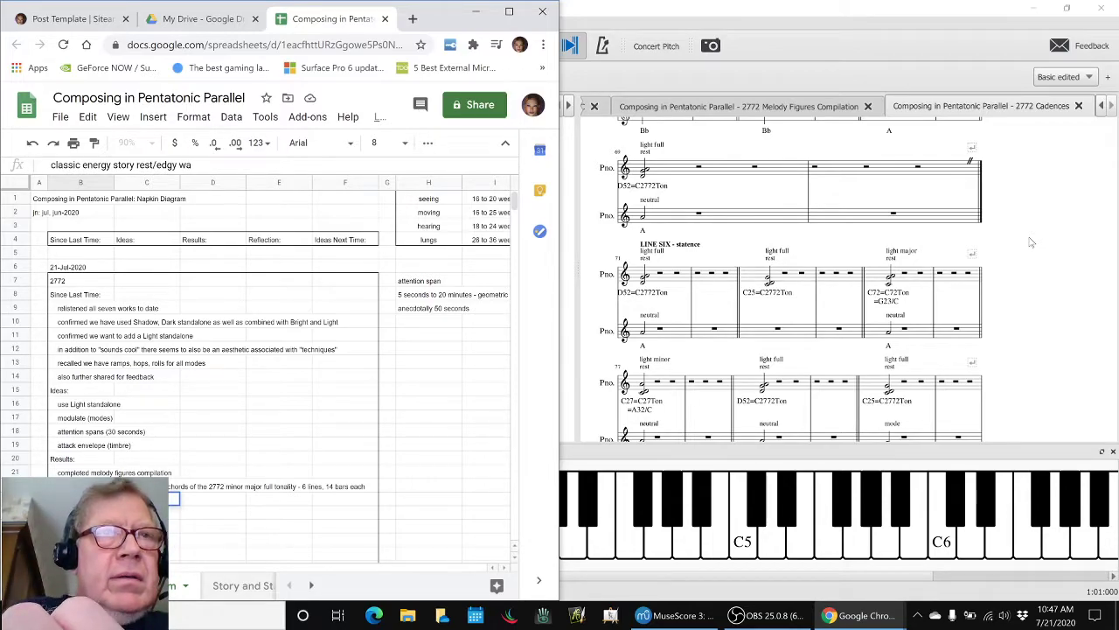
{"action": "type", "text": "nder"}
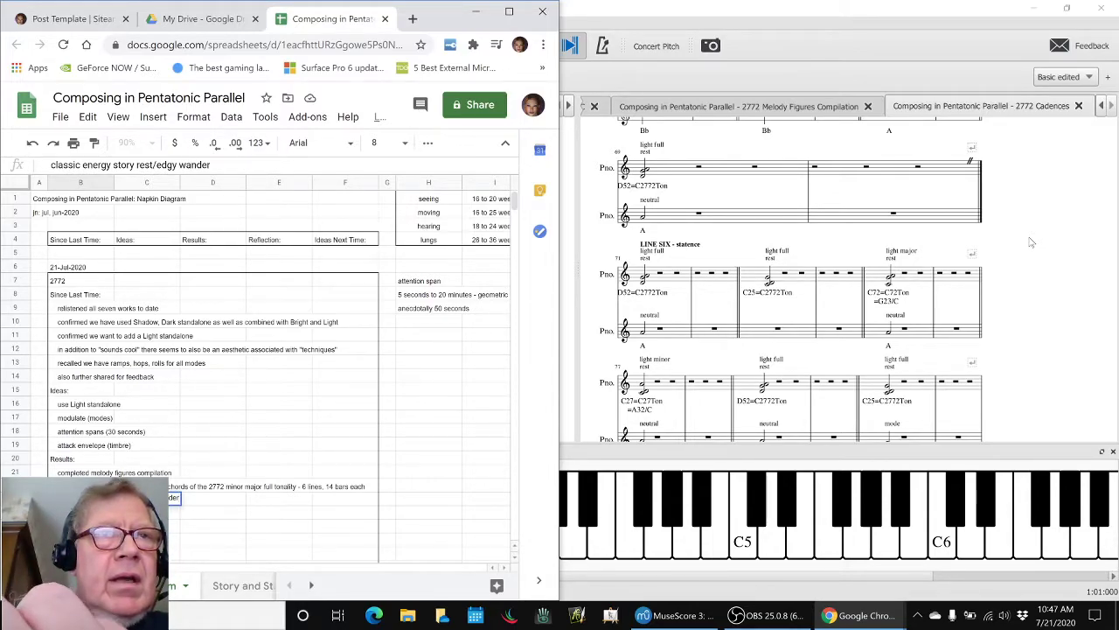
{"action": "type", "text": " away"}
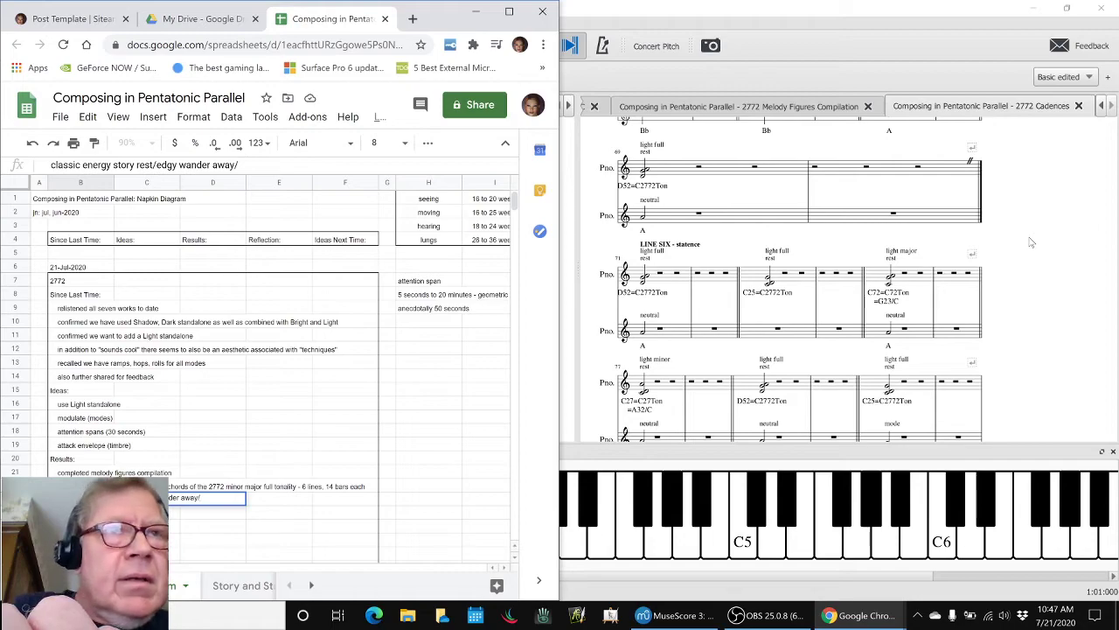
{"action": "type", "text": "/urgy"}
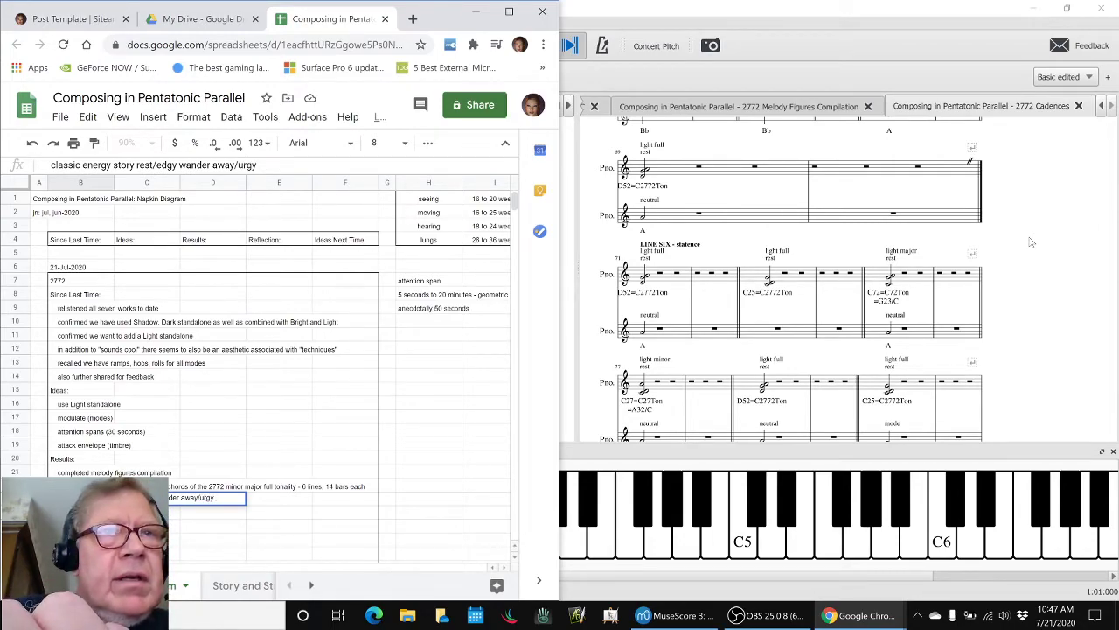
{"action": "type", "text": " become ret"}
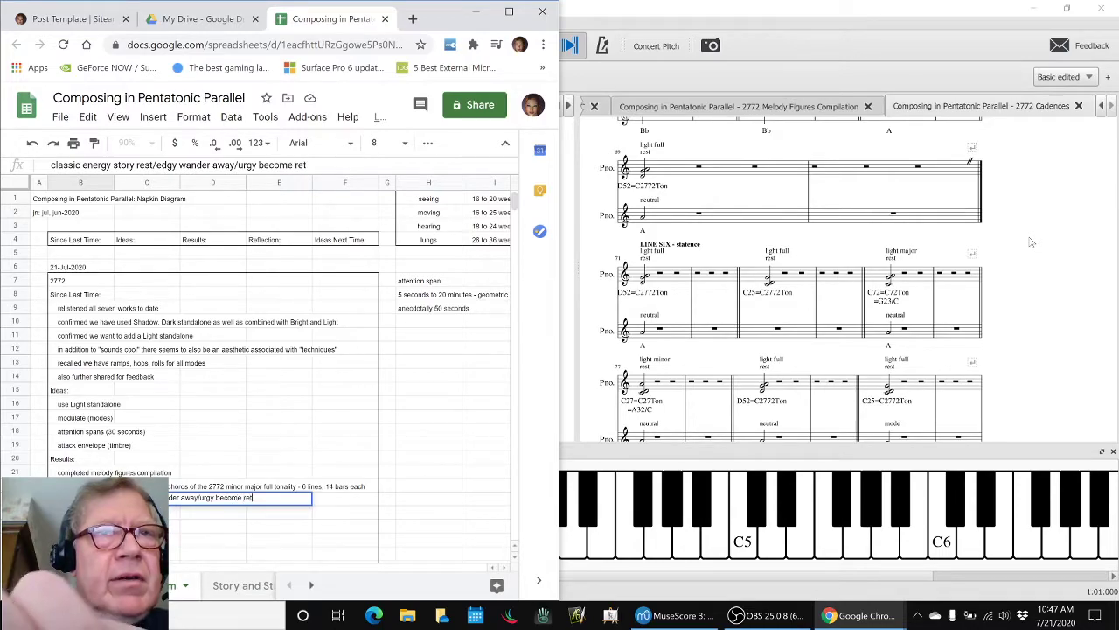
{"action": "type", "text": "urn/edgy"}
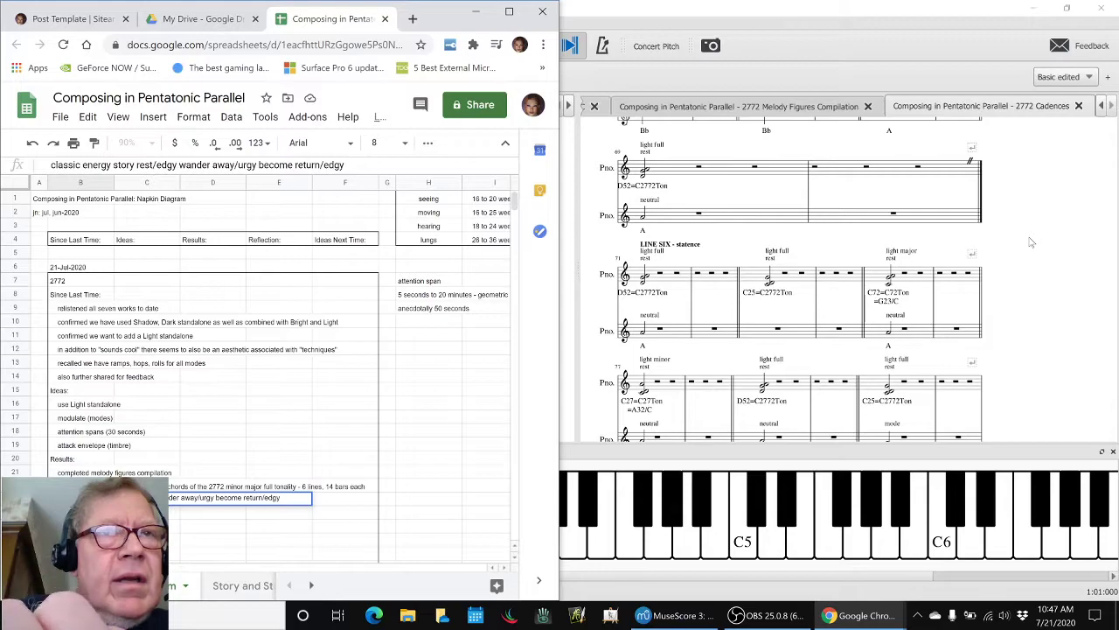
{"action": "type", "text": " home/rest"}
{"action": "key", "text": "Return"}
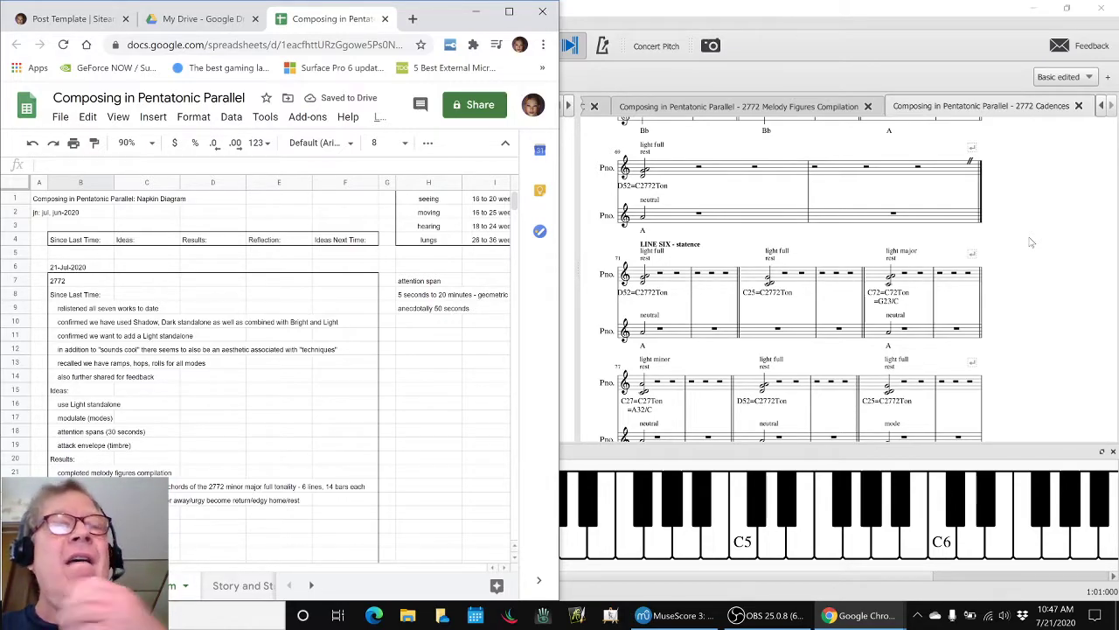
Step: Add the 'Ideas Next Time:' heading, 'extract the melody and work with it further', and 'tbd'
{"action": "type", "text": "I"}
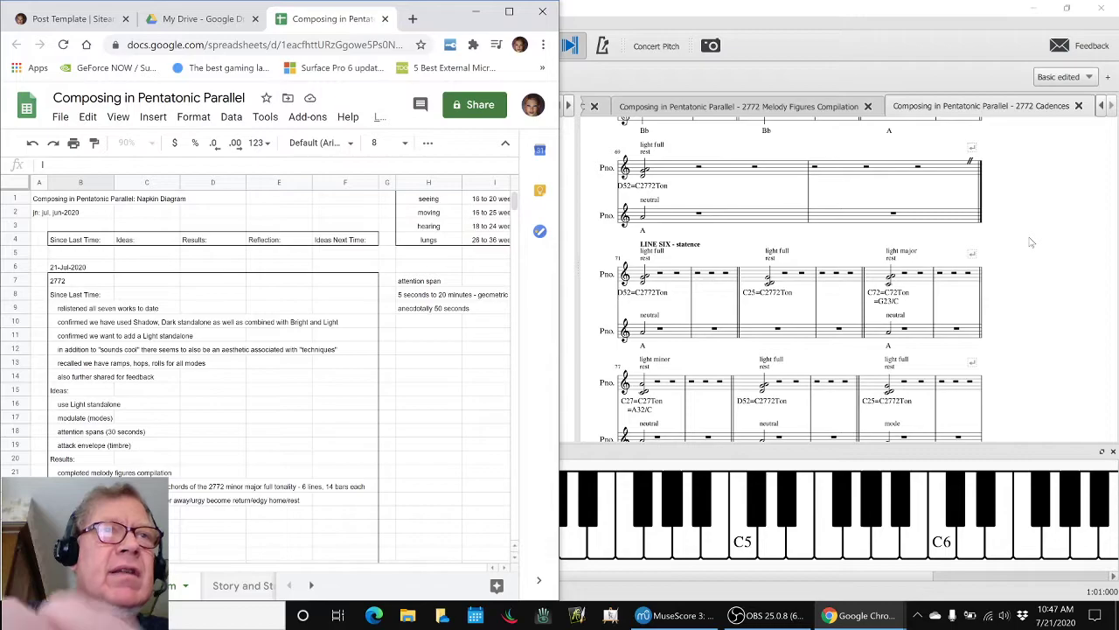
{"action": "type", "text": "deas Next Time:"}
{"action": "key", "text": "Return"}
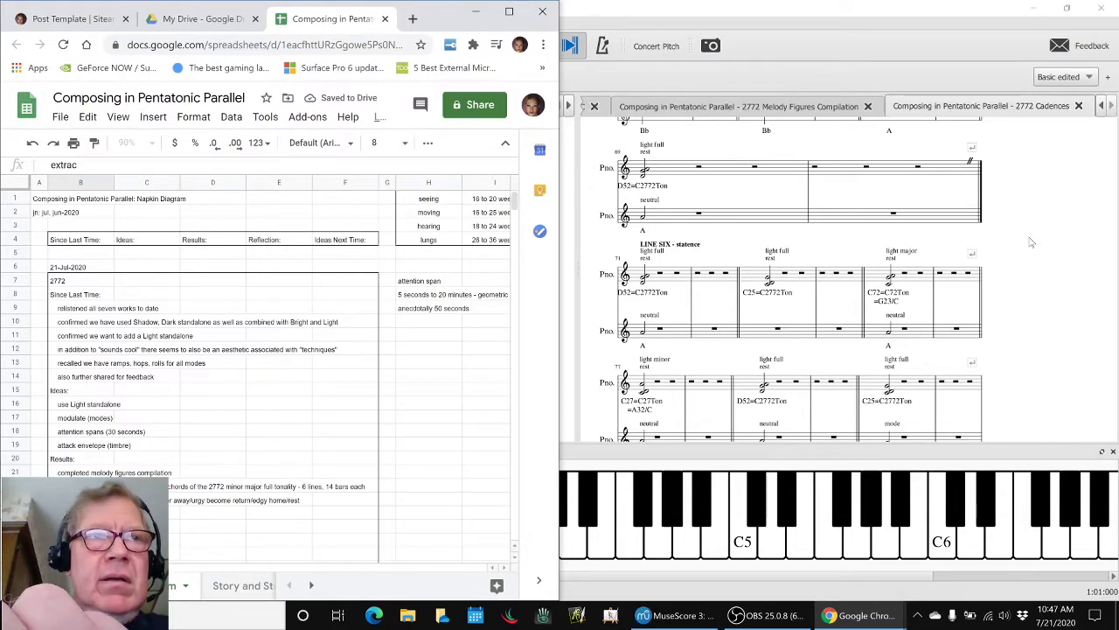
{"action": "type", "text": "extract the melody"}
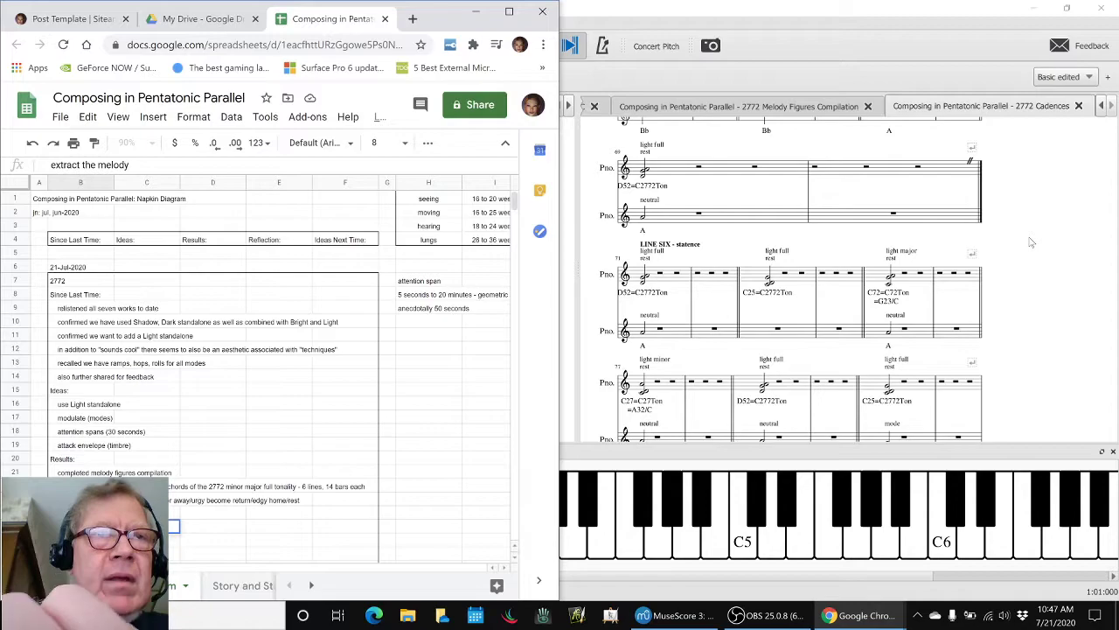
{"action": "type", "text": " and work with"}
{"action": "key", "text": "BackSpace"}
{"action": "key", "text": "BackSpace"}
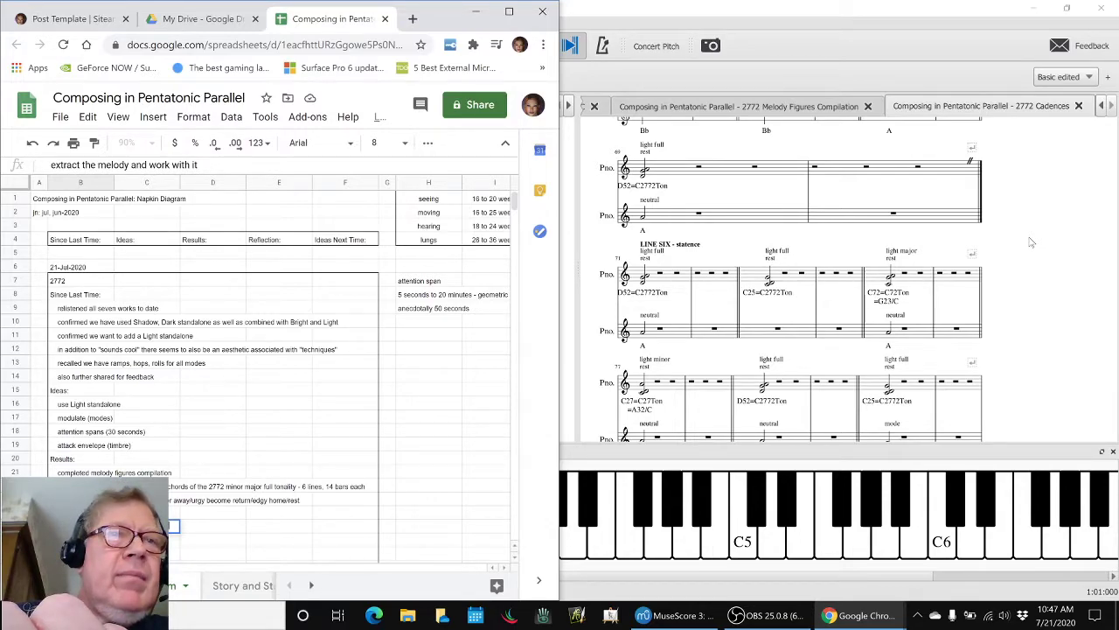
{"action": "type", "text": "th it further"}
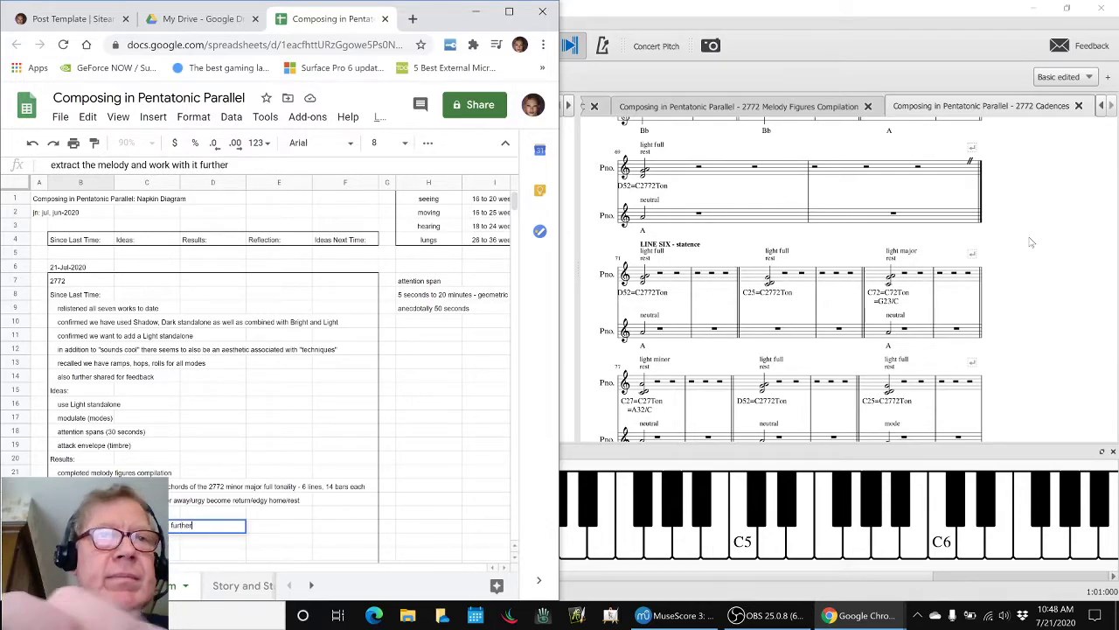
{"action": "key", "text": "Return"}
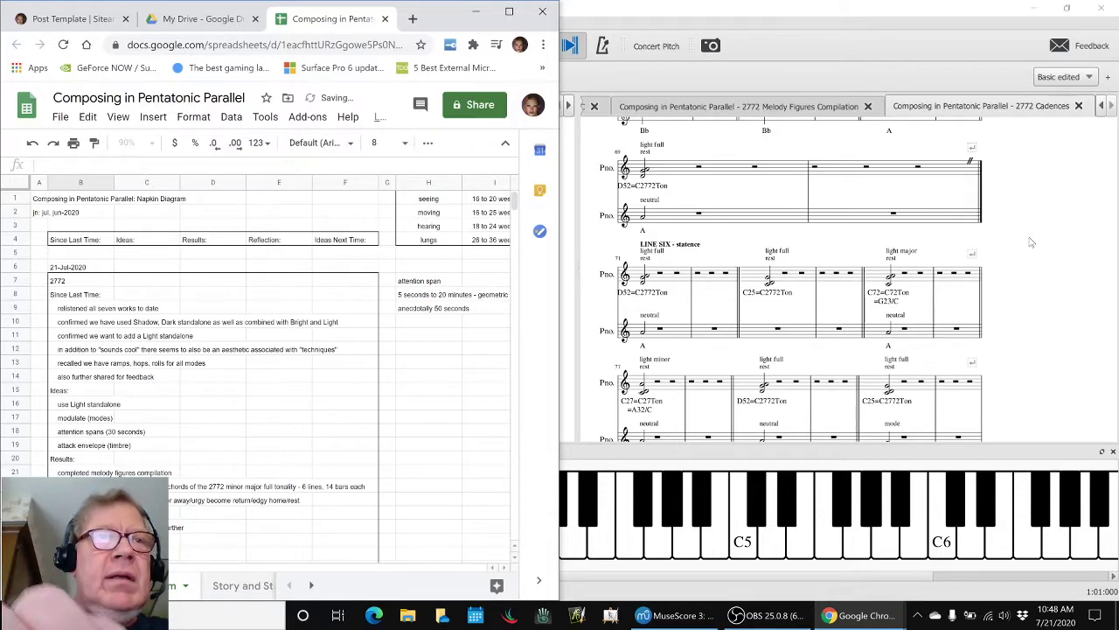
{"action": "type", "text": "tb"}
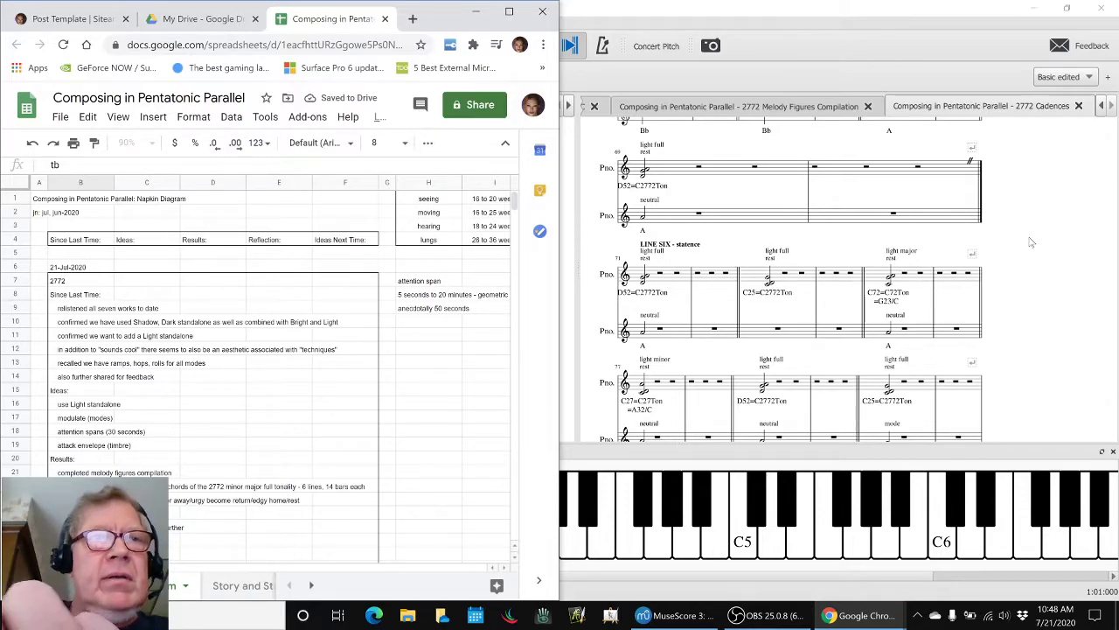
{"action": "type", "text": "d"}
{"action": "key", "text": "Return"}
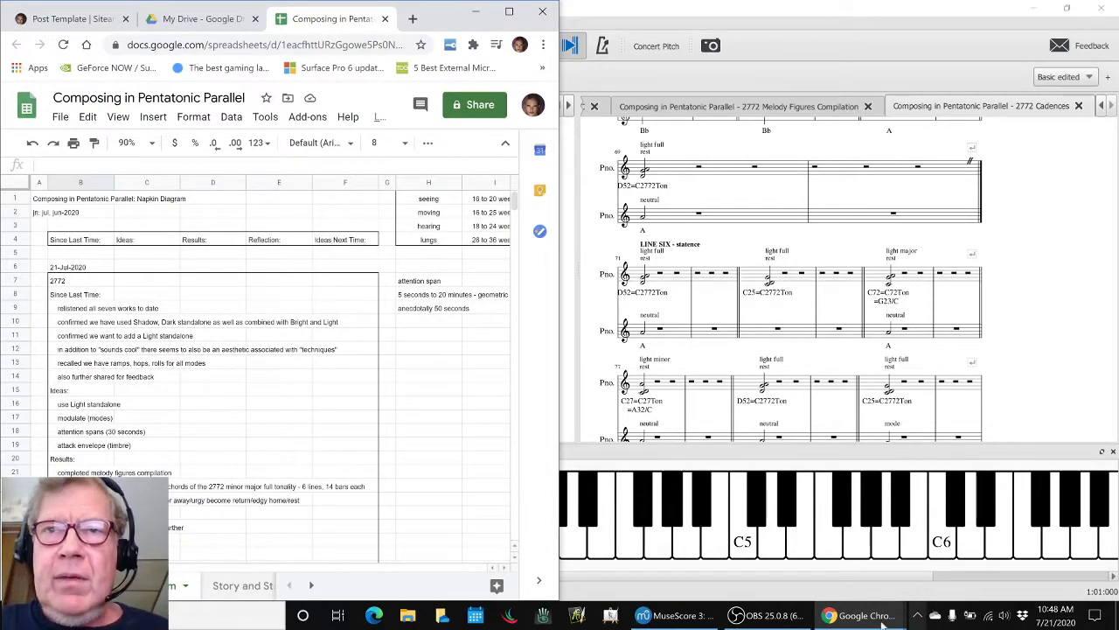
Step: Bring the OBS Studio streaming window to the front from the taskbar
{"action": "left_click", "coordinate": [768, 615]}
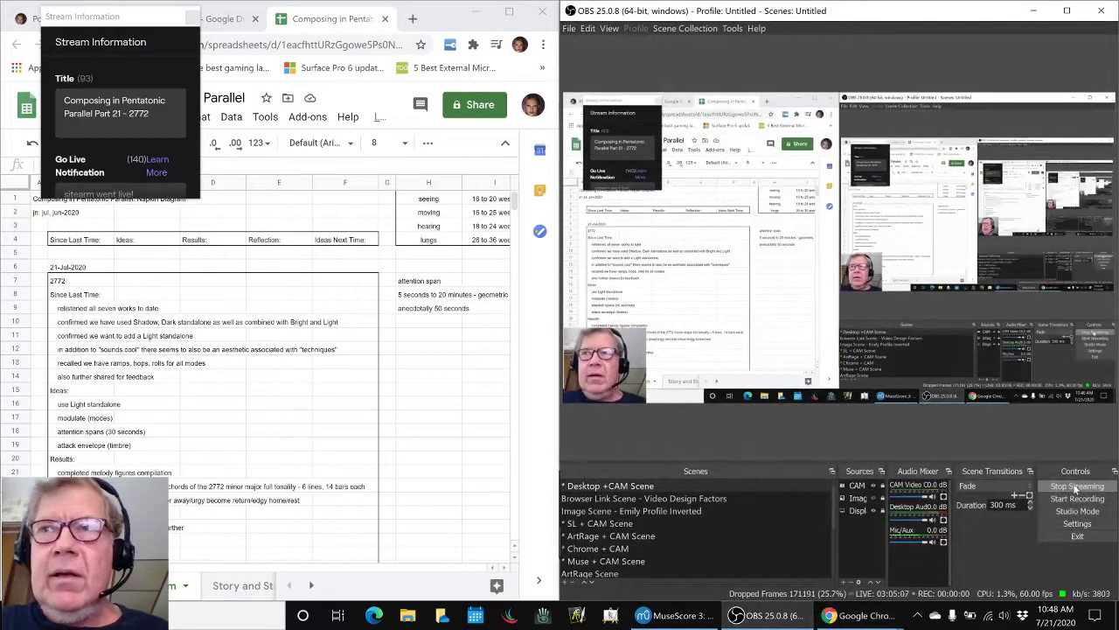